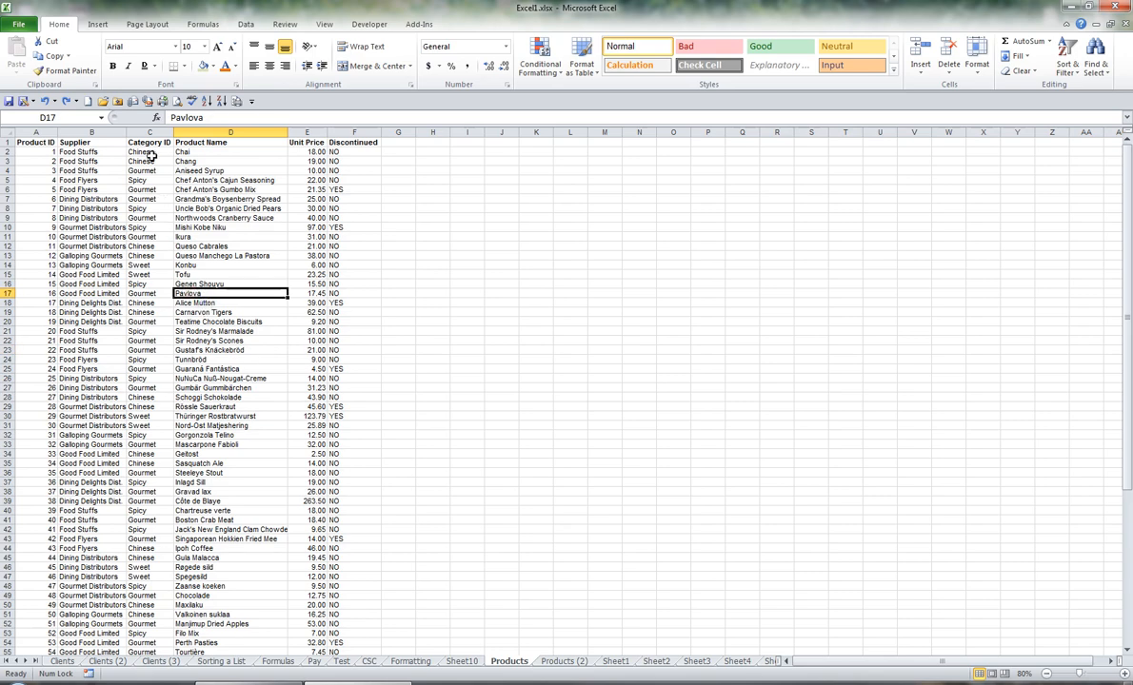
- Create a PivotTable on a new worksheet from the product data in Products!$A$1:$F$78
click(99, 25)
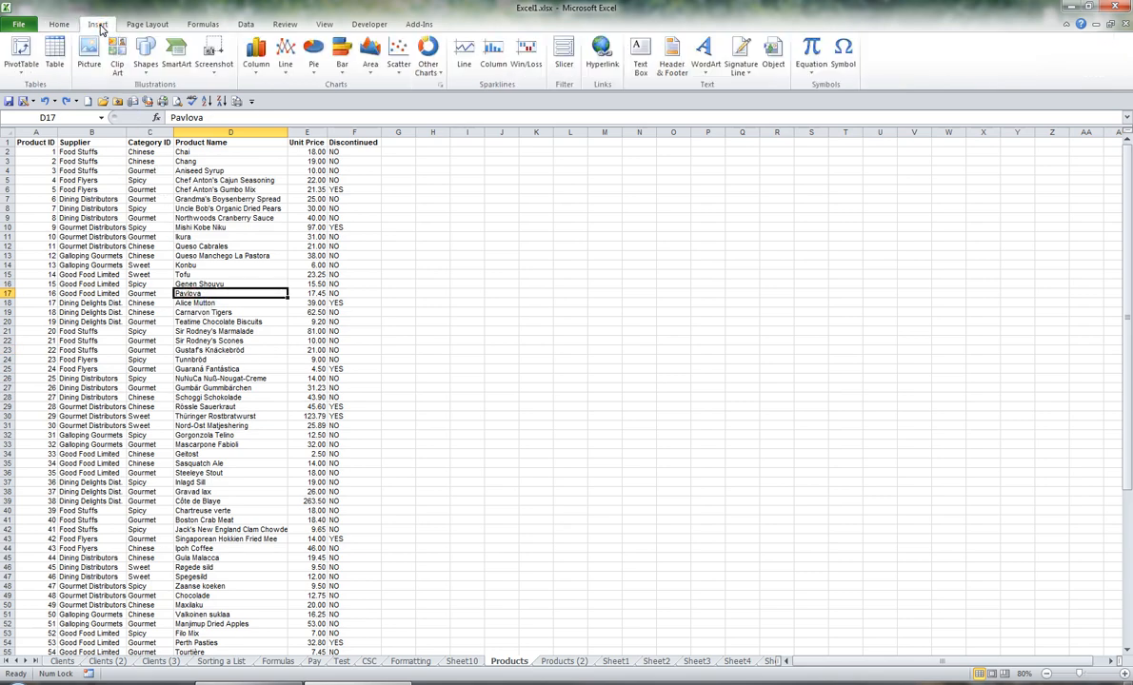
click(21, 53)
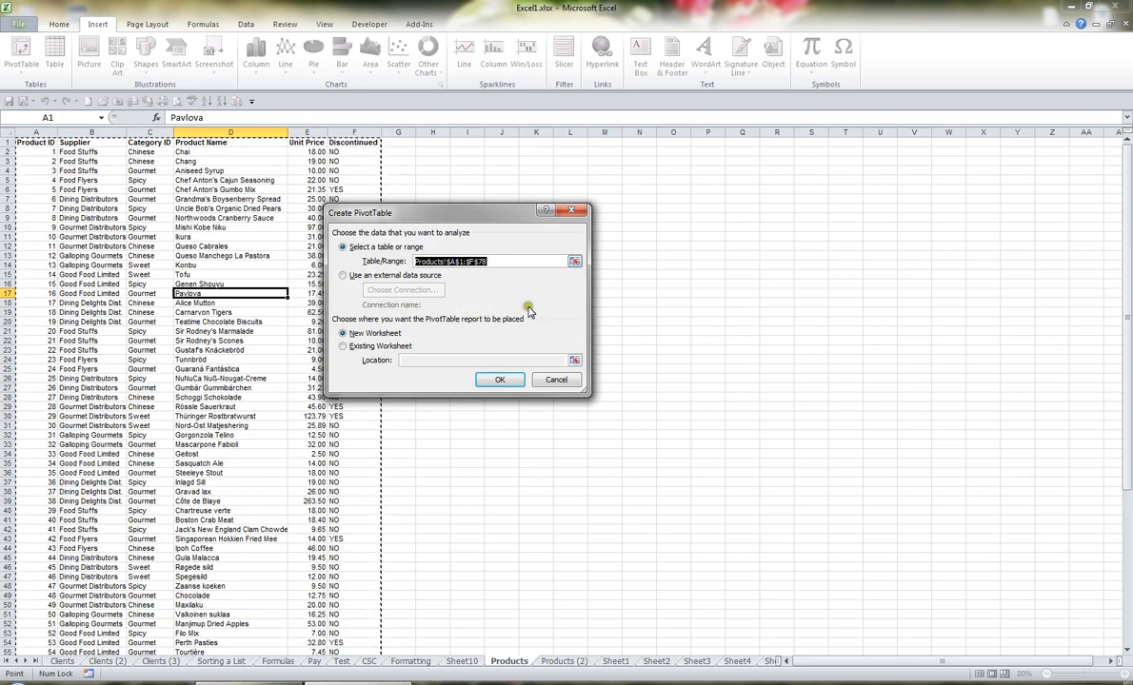
click(502, 380)
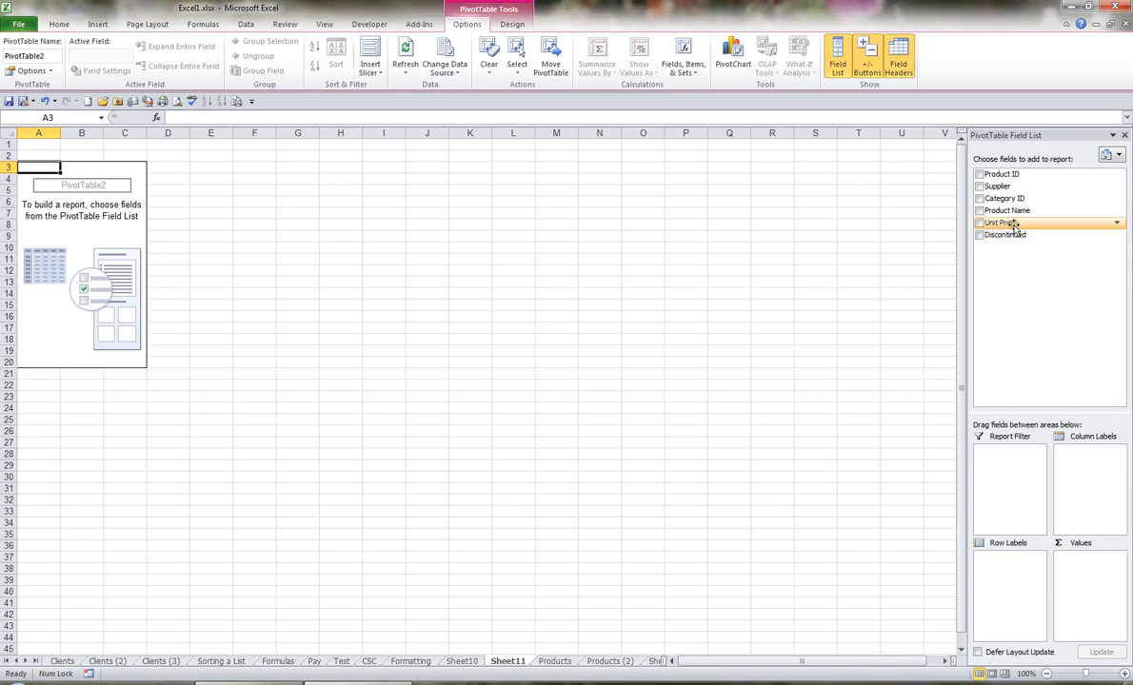
- Lay out the PivotTable with Category ID as the column labels and Supplier as the row labels
drag(1004, 202, 1001, 568)
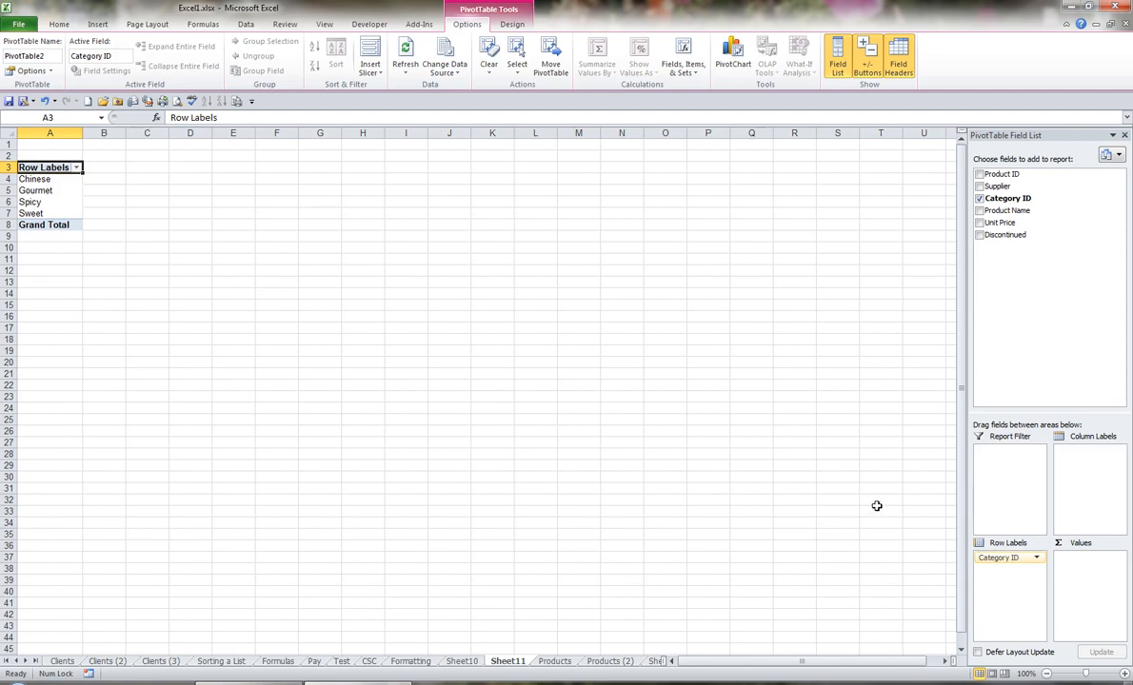
drag(995, 561, 1094, 482)
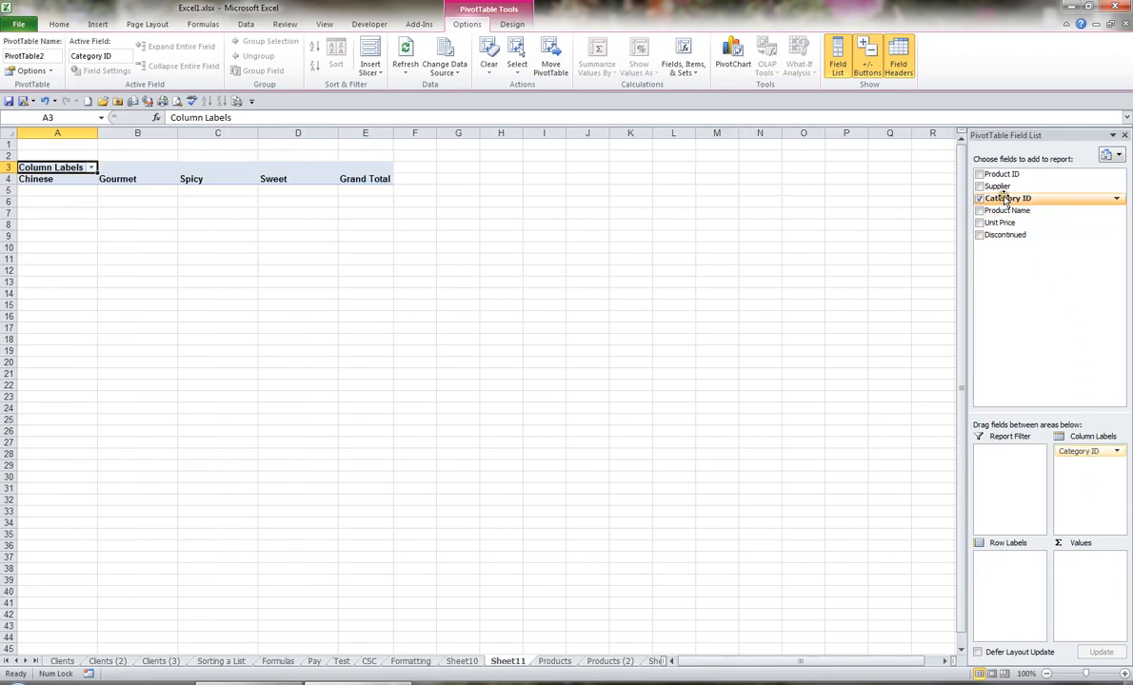
drag(995, 186, 1009, 569)
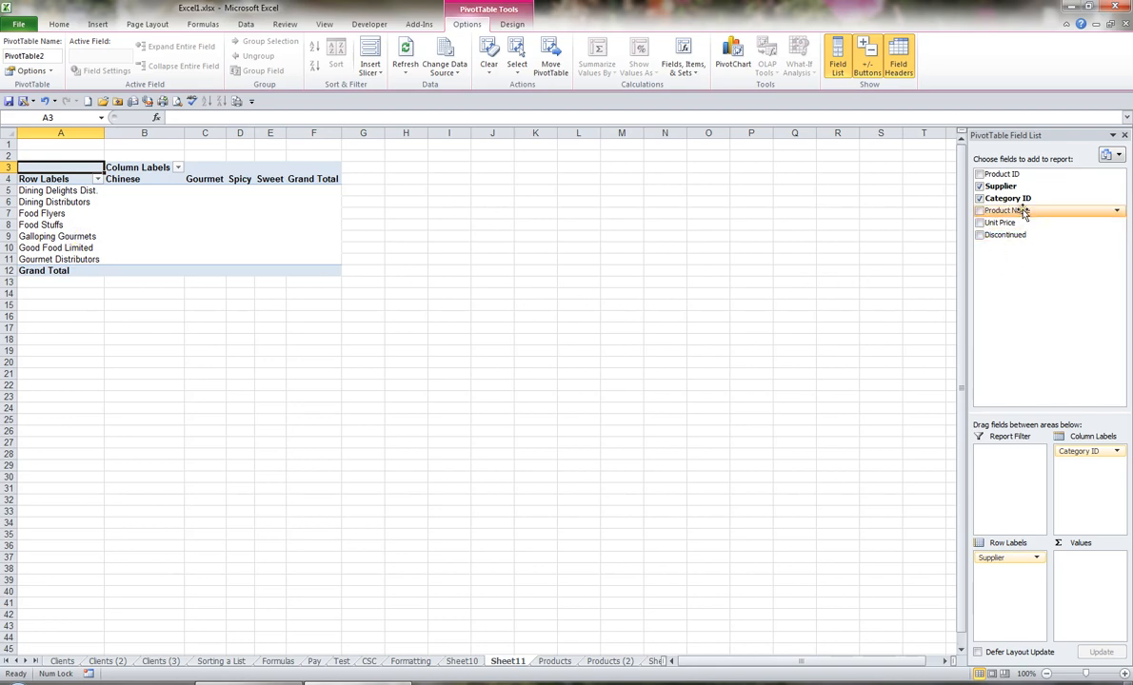
- Try Product Name as the PivotTable's value field and replace it with Unit Price
drag(1024, 212, 1087, 567)
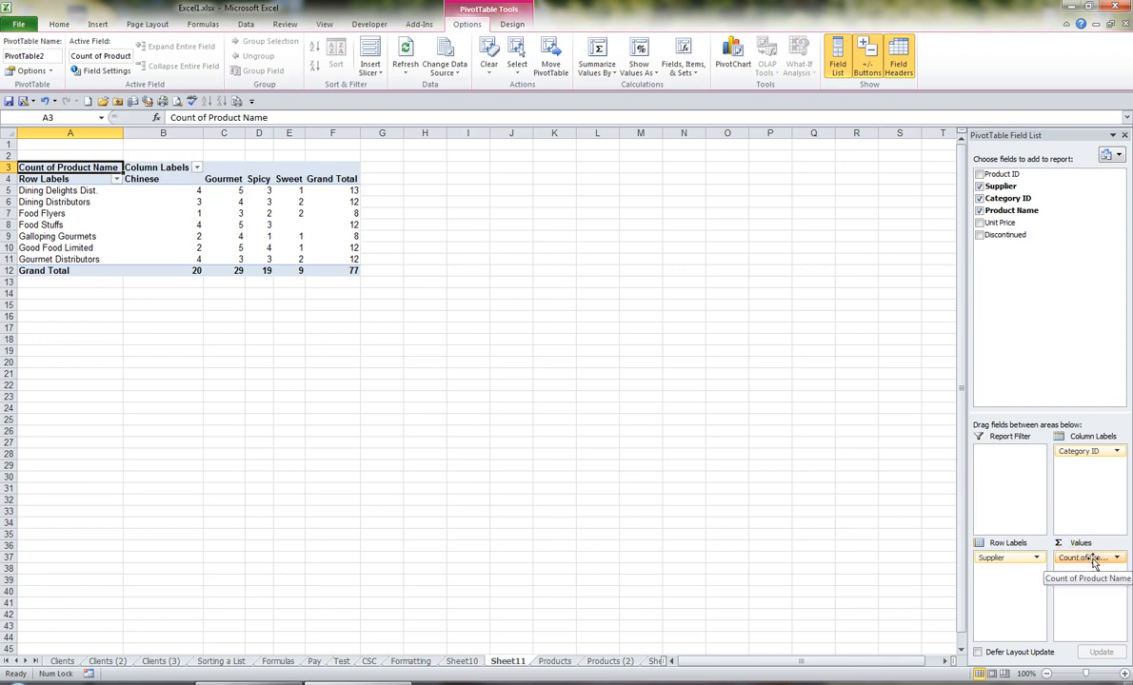
drag(1094, 563, 872, 470)
drag(995, 222, 1085, 568)
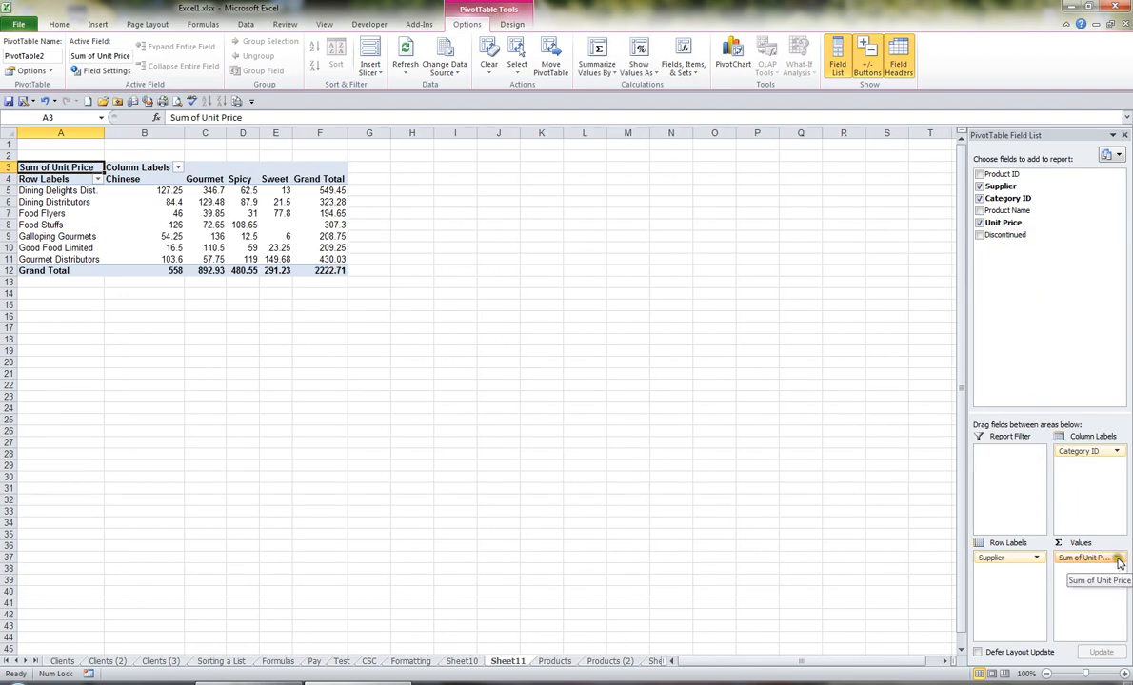
- Change the Unit Price value field to summarize by Average
click(1117, 560)
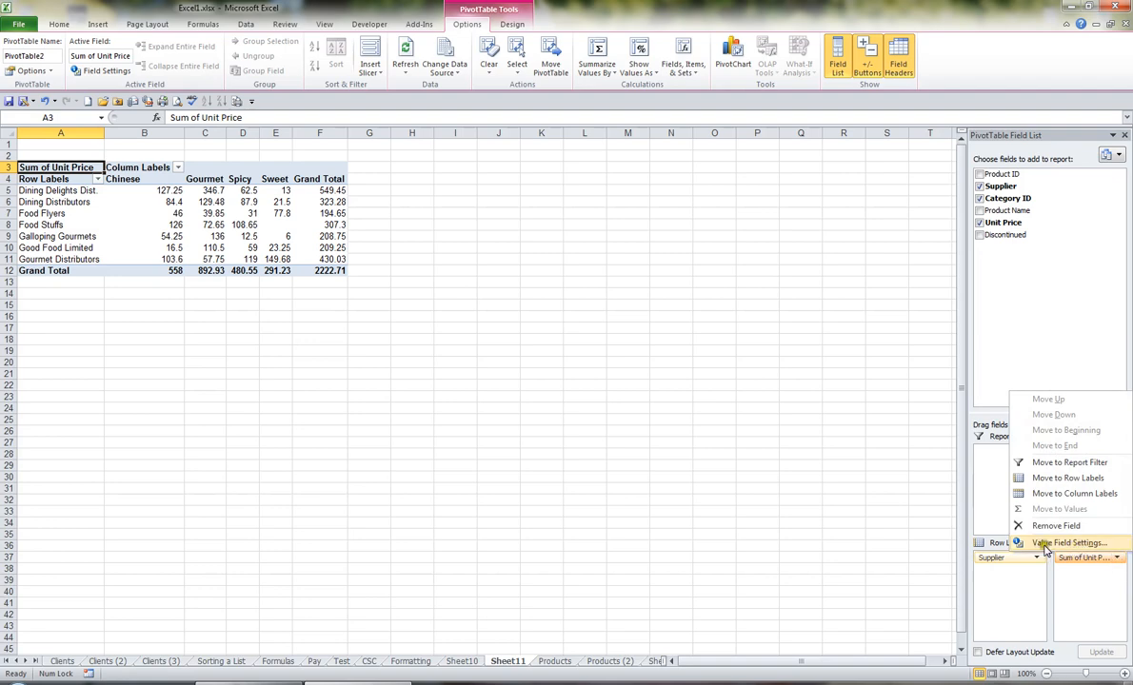
click(1047, 544)
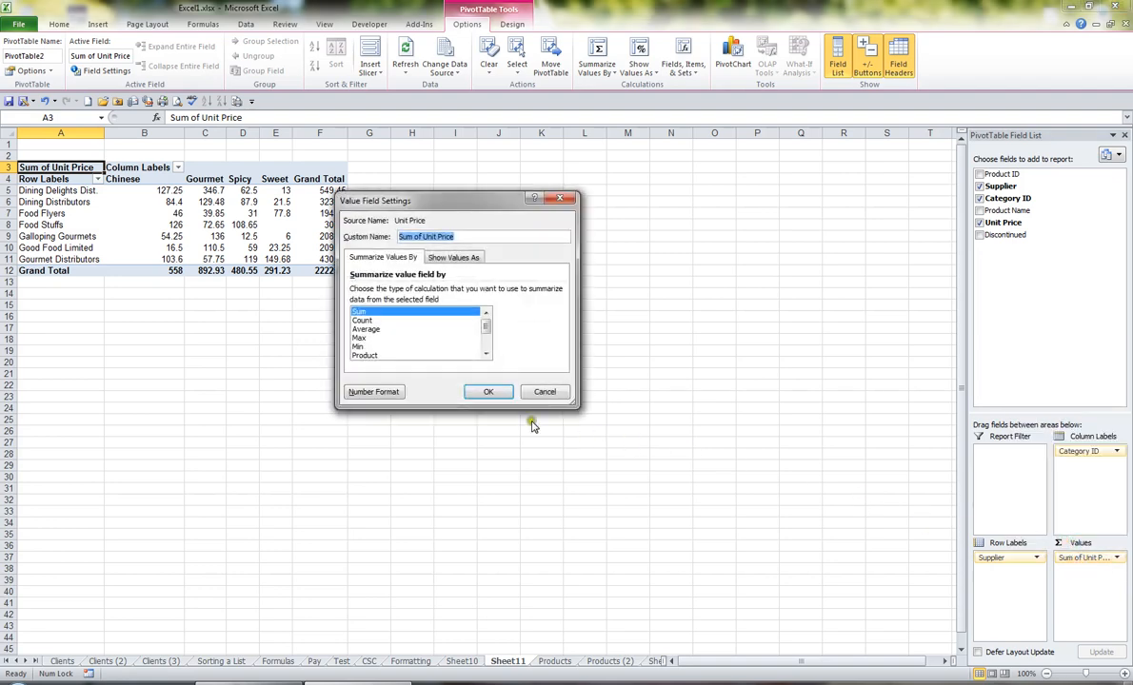
click(371, 329)
click(488, 392)
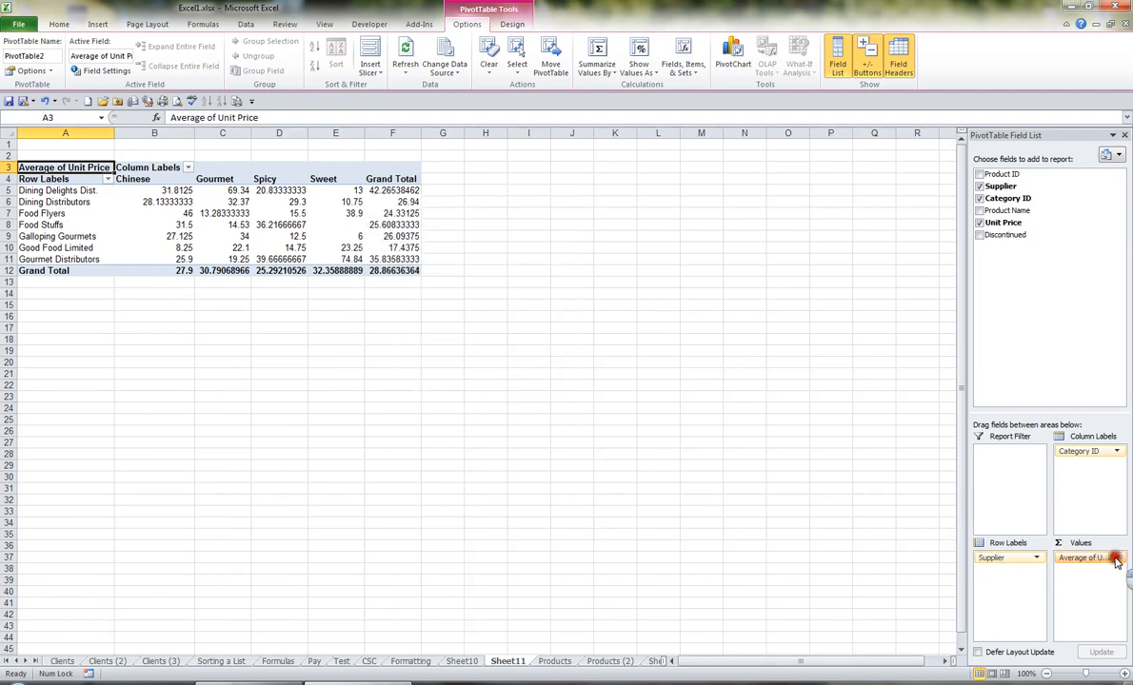
- Format the average Unit Price values as Currency with the $ symbol and two decimal places
click(1115, 559)
click(1066, 544)
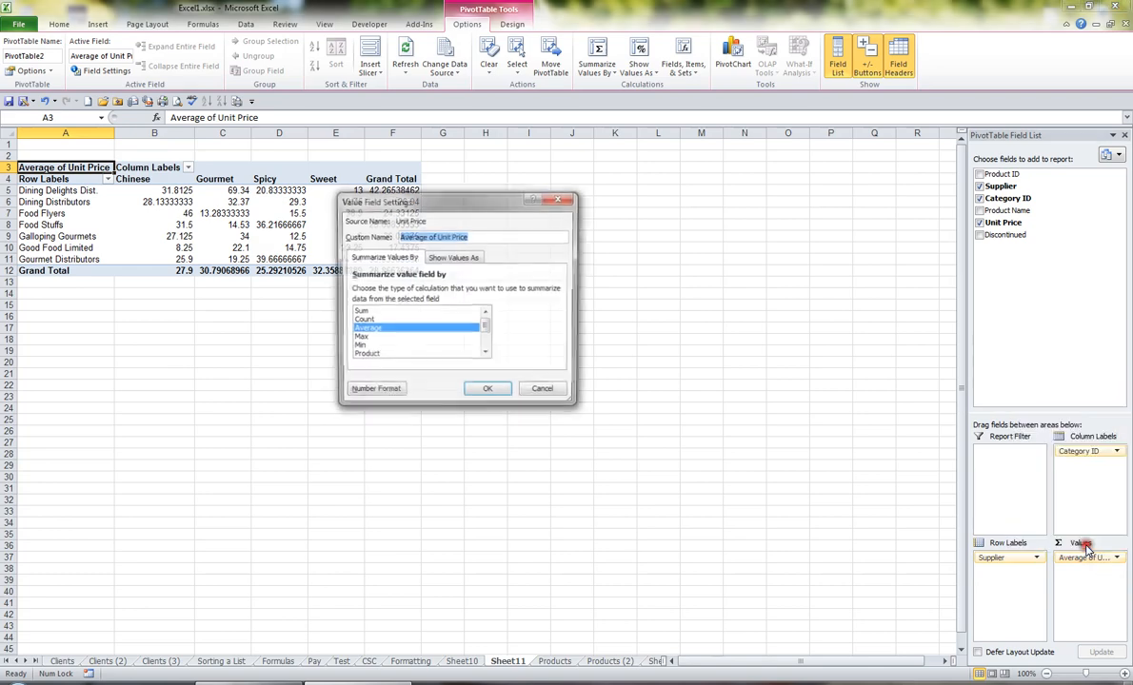
click(377, 393)
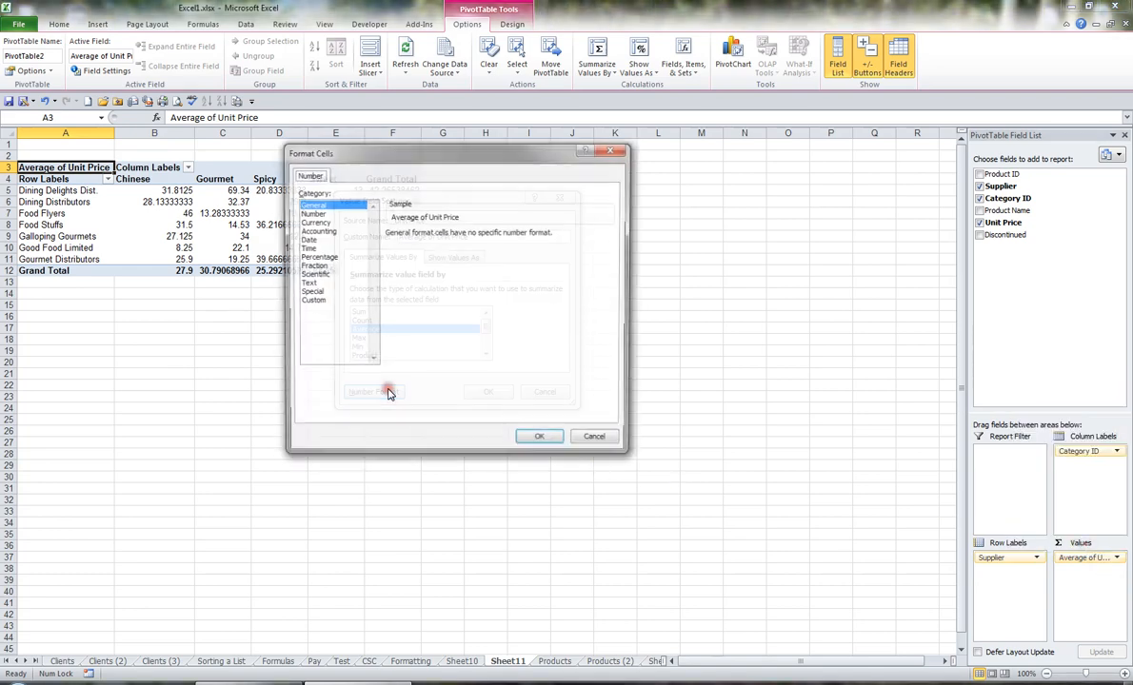
click(316, 222)
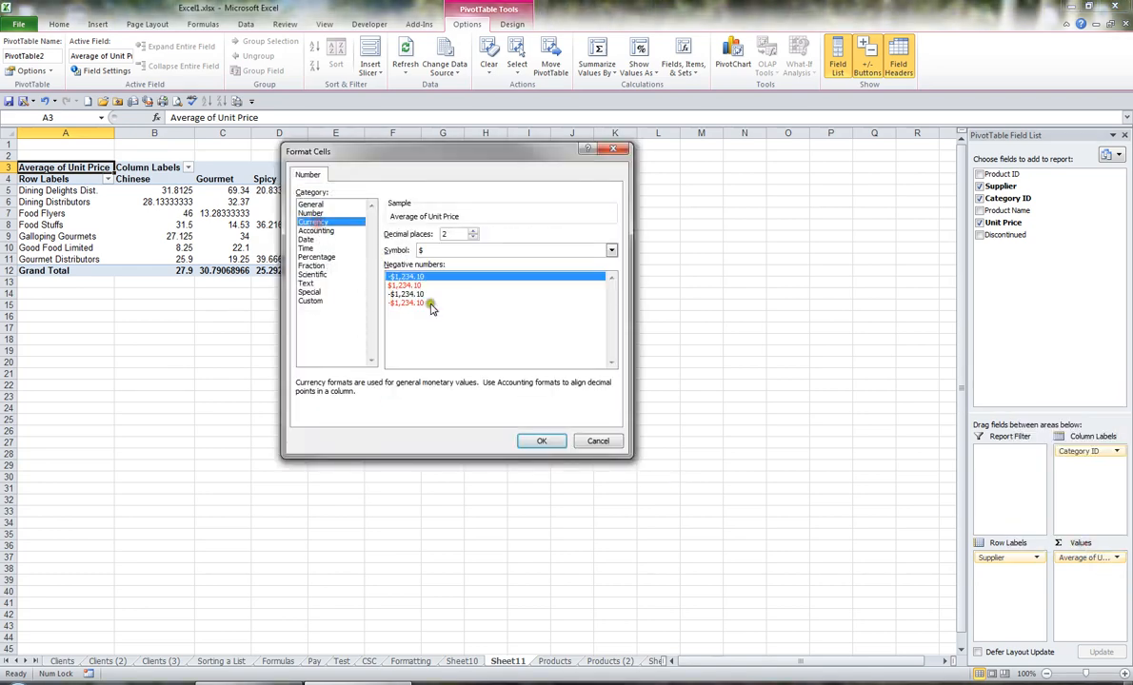
click(541, 441)
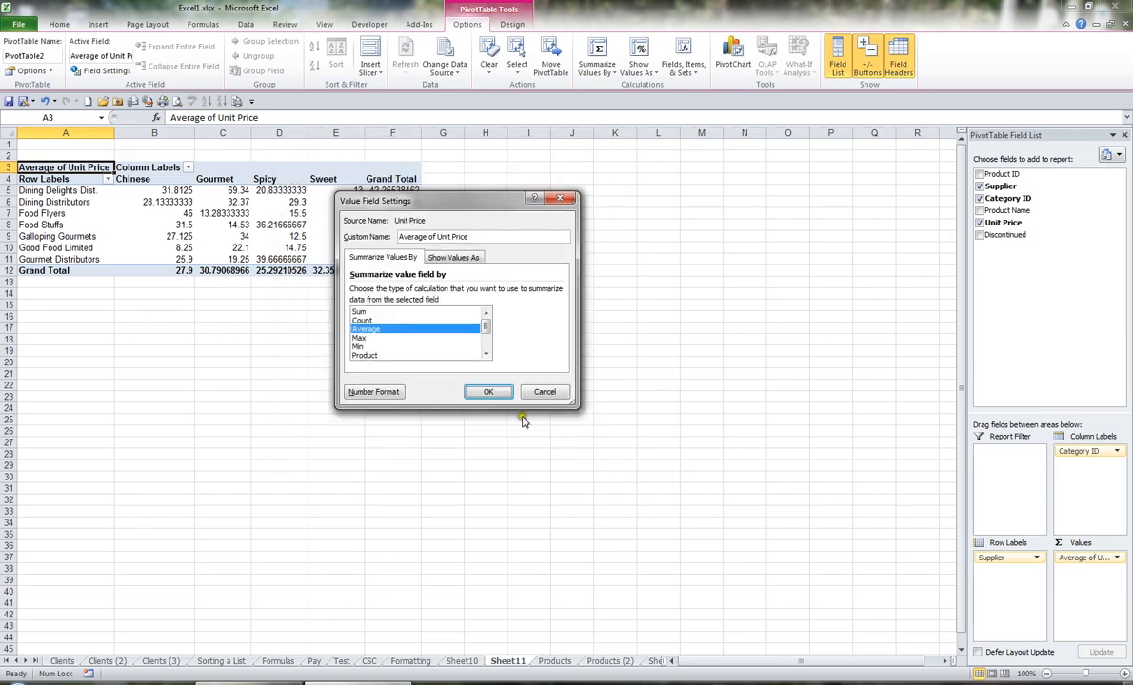
click(488, 392)
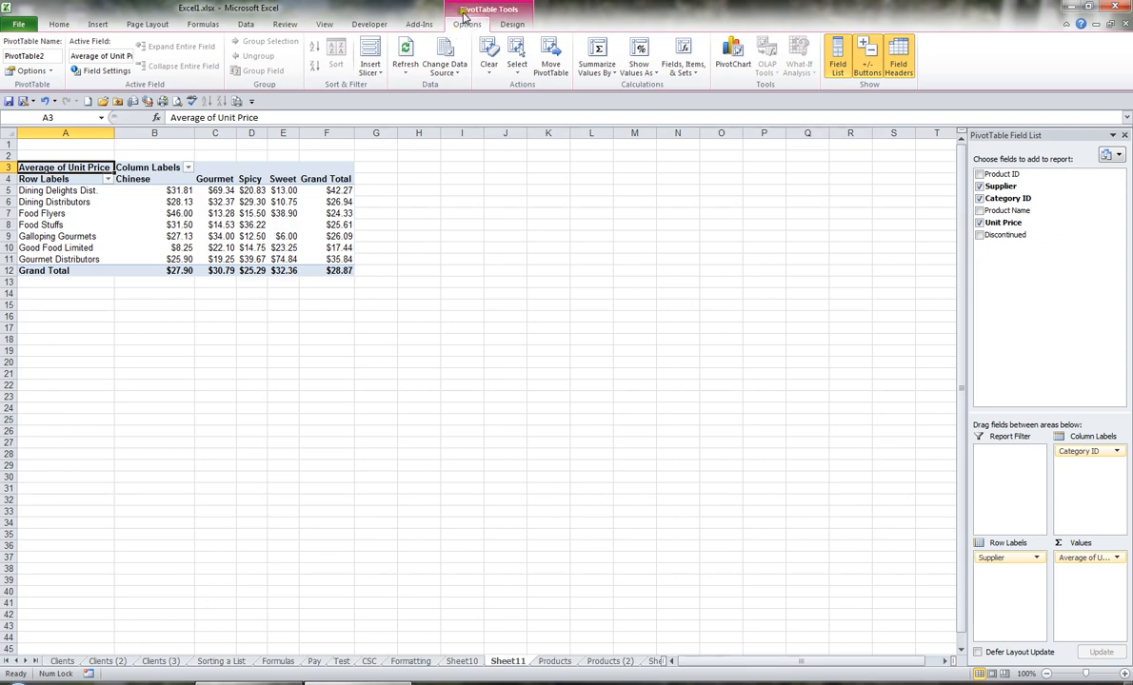
- Review the PivotTable's source data range without changing it
click(512, 25)
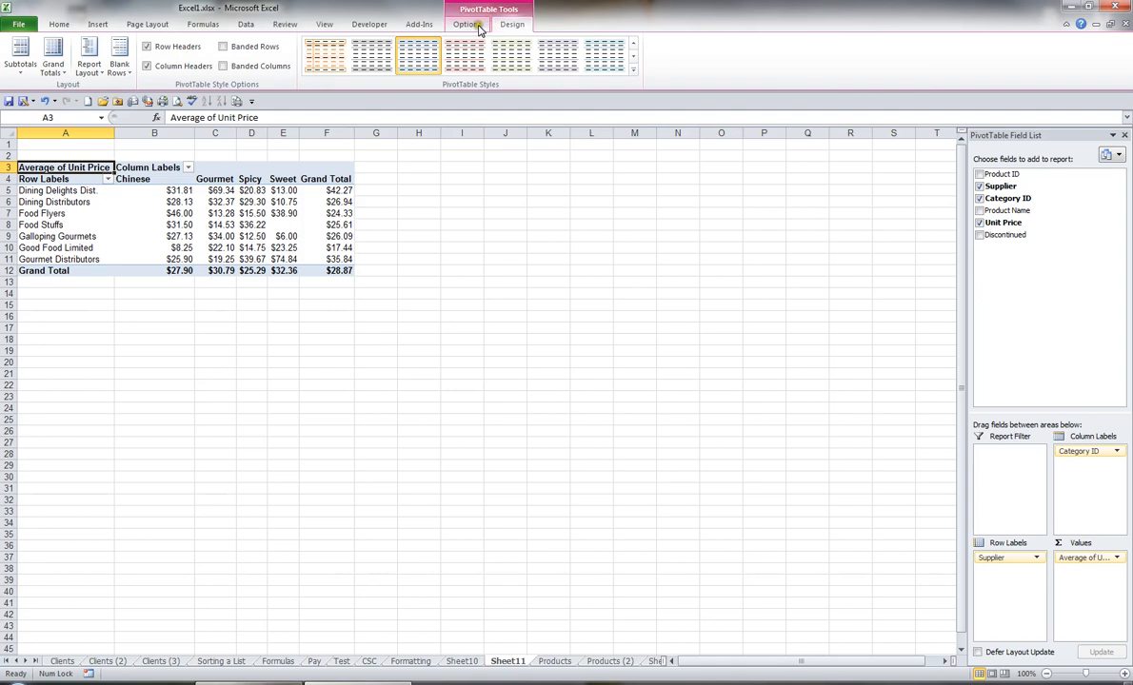
click(468, 25)
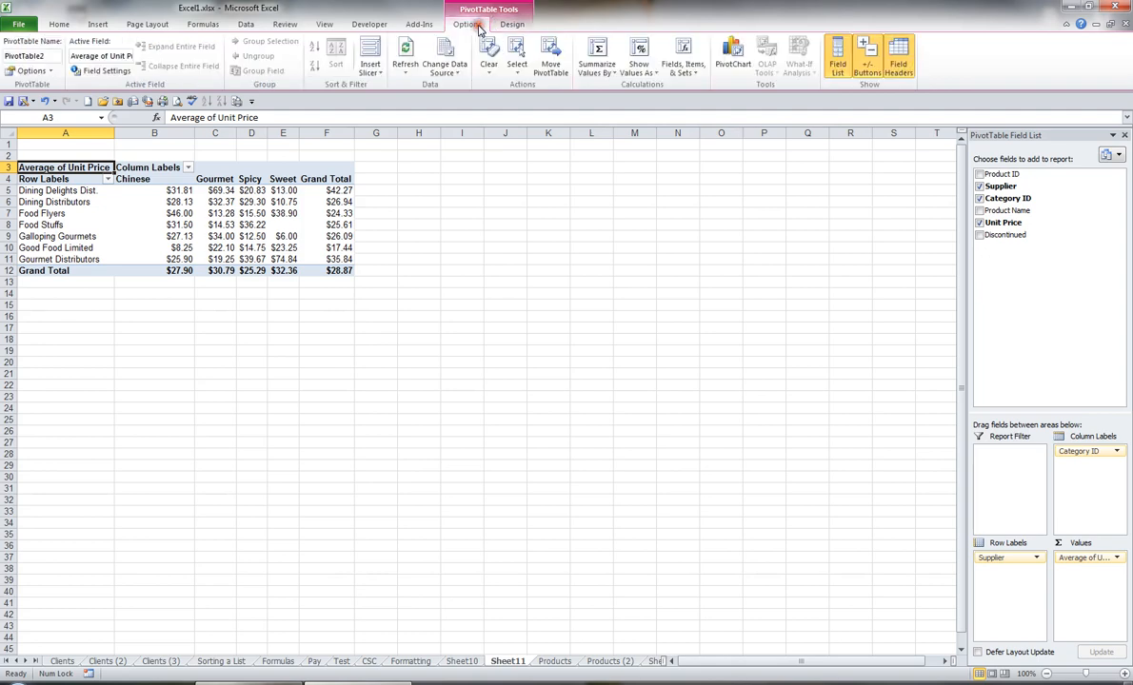
click(412, 57)
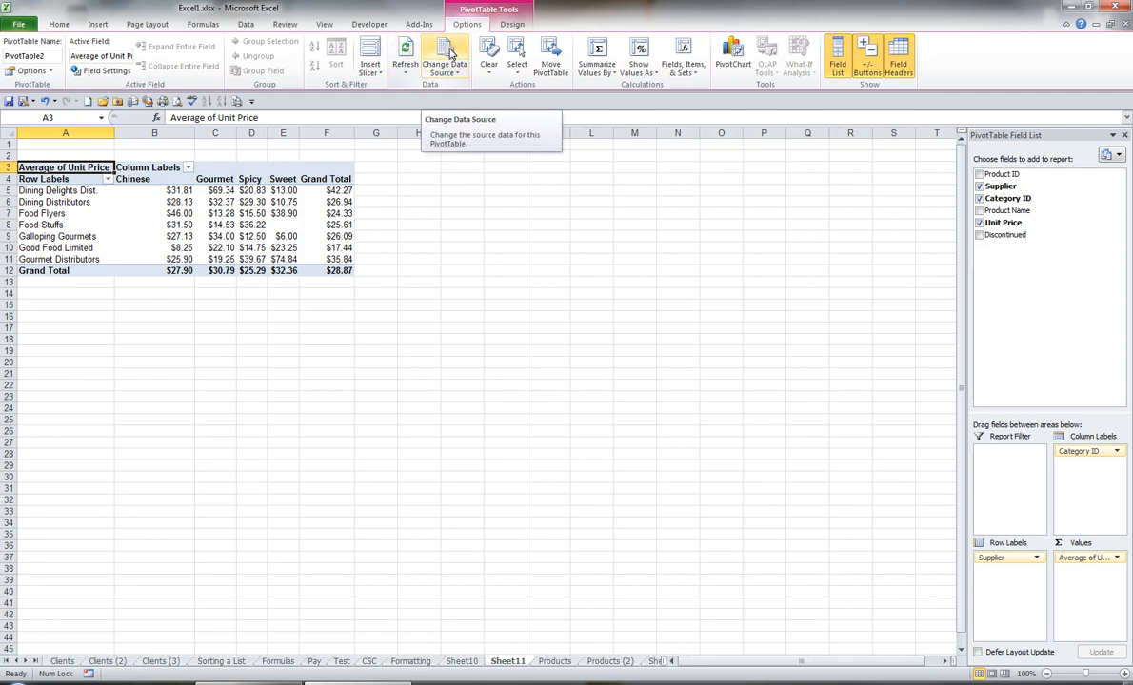
click(445, 59)
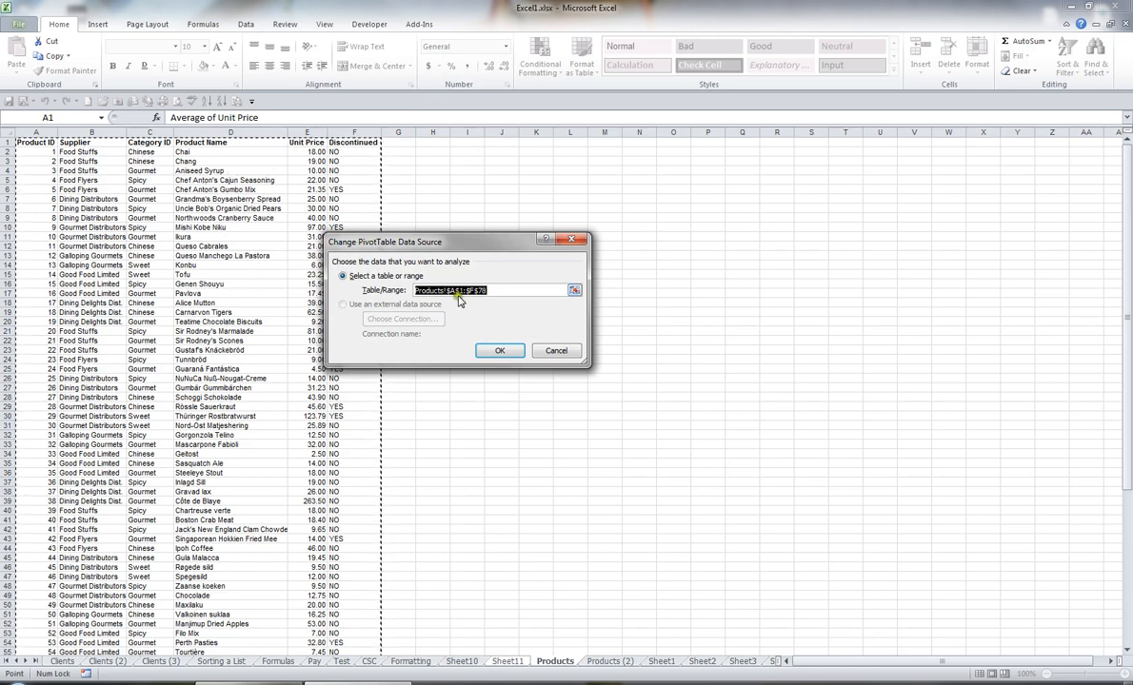
click(556, 350)
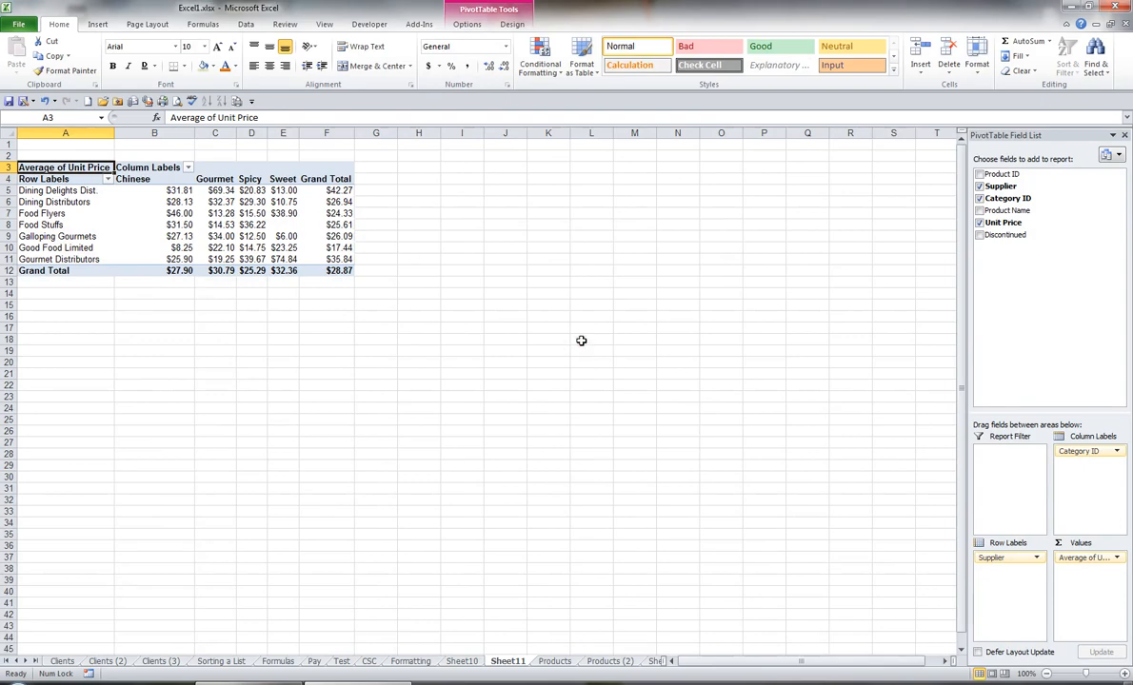
- Apply the solid green Dark PivotTable style with black header and total rows
click(504, 24)
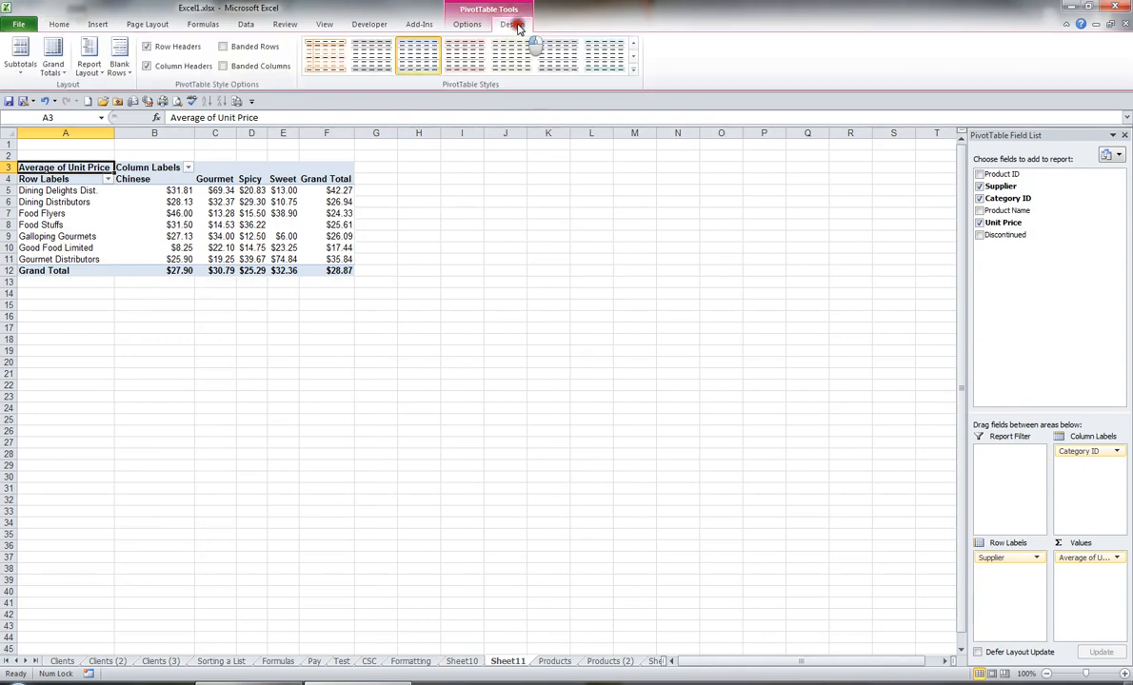
click(635, 73)
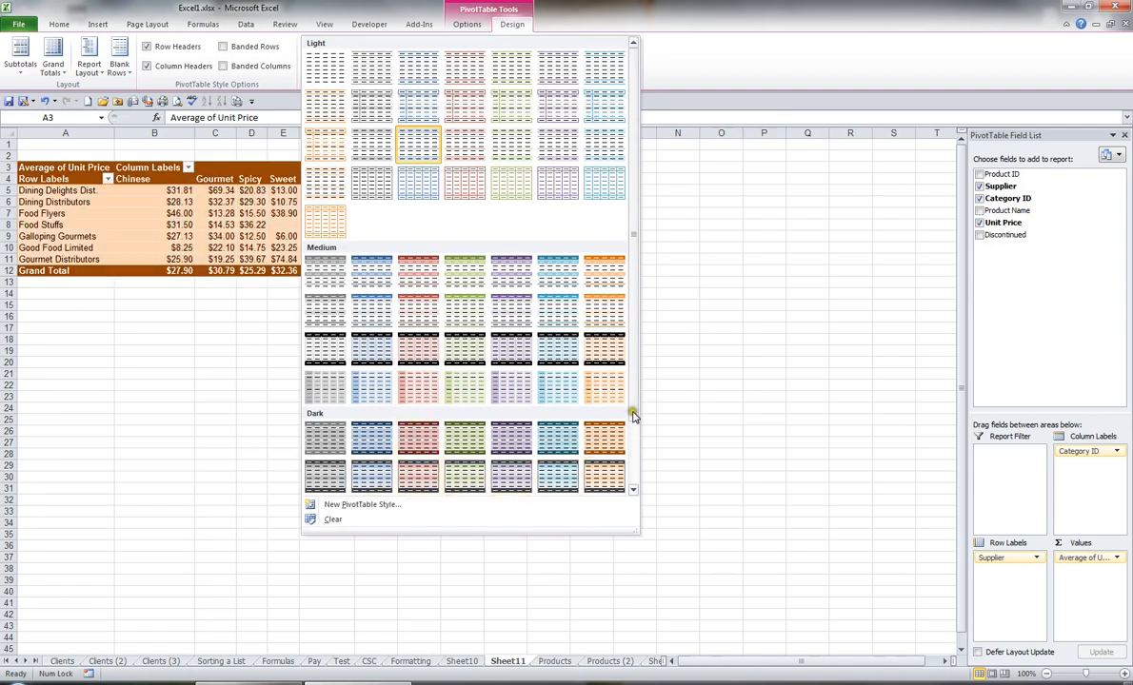
click(634, 487)
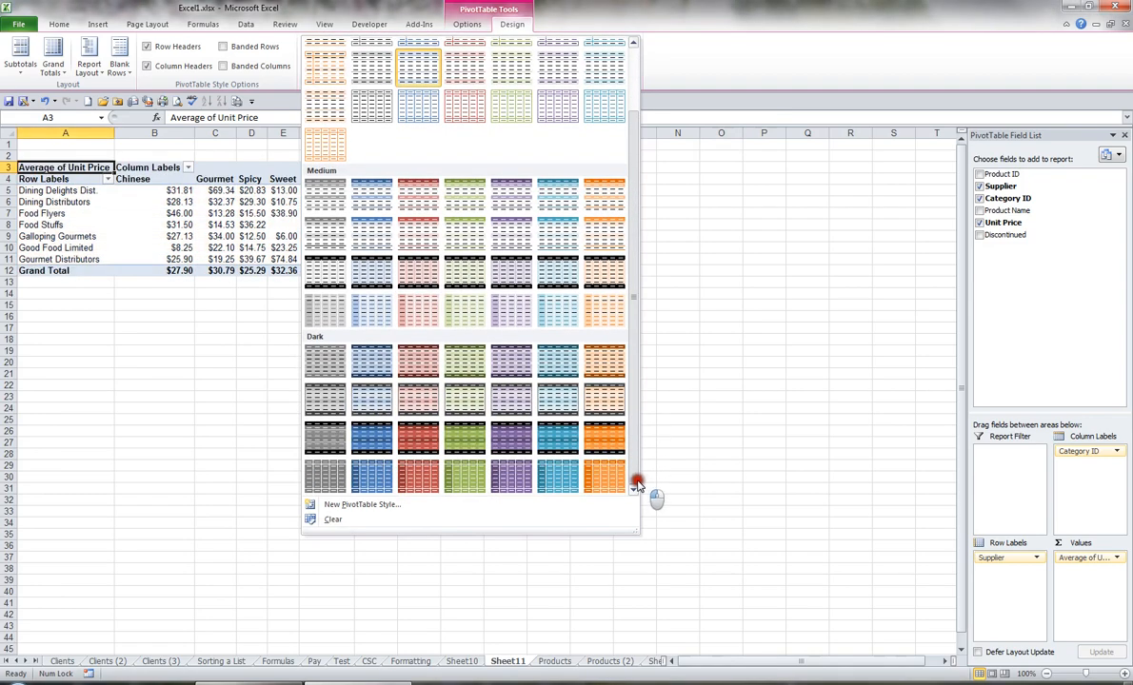
click(473, 441)
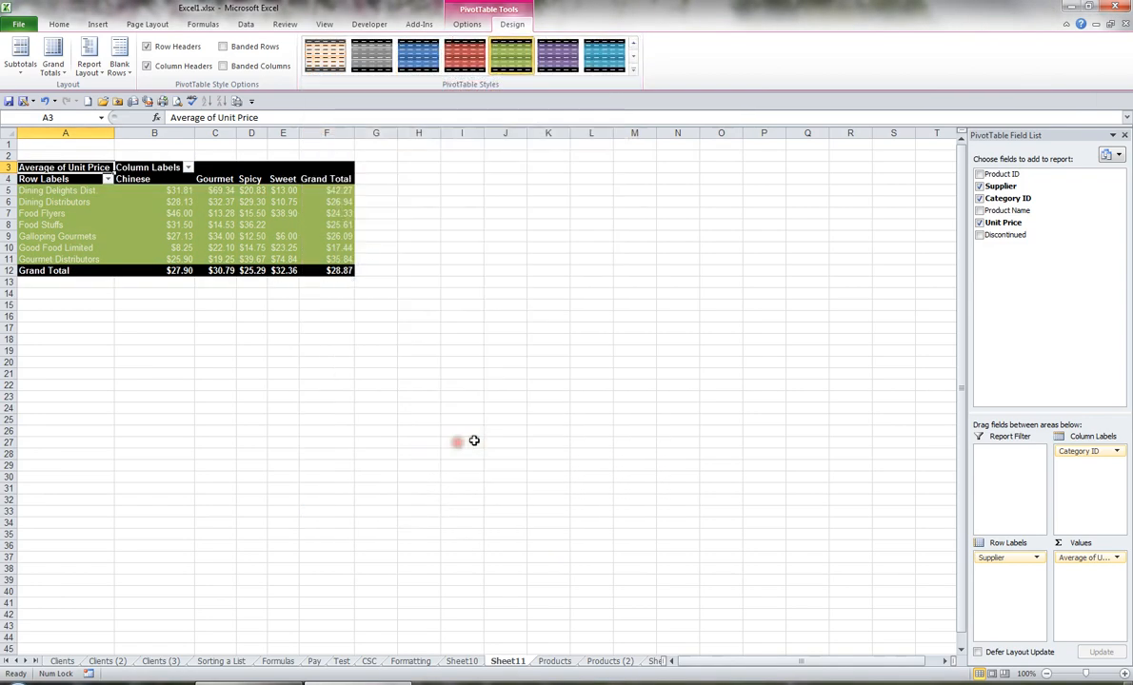
- Apply the light green Medium PivotTable style with a darker shaded row label column
click(633, 69)
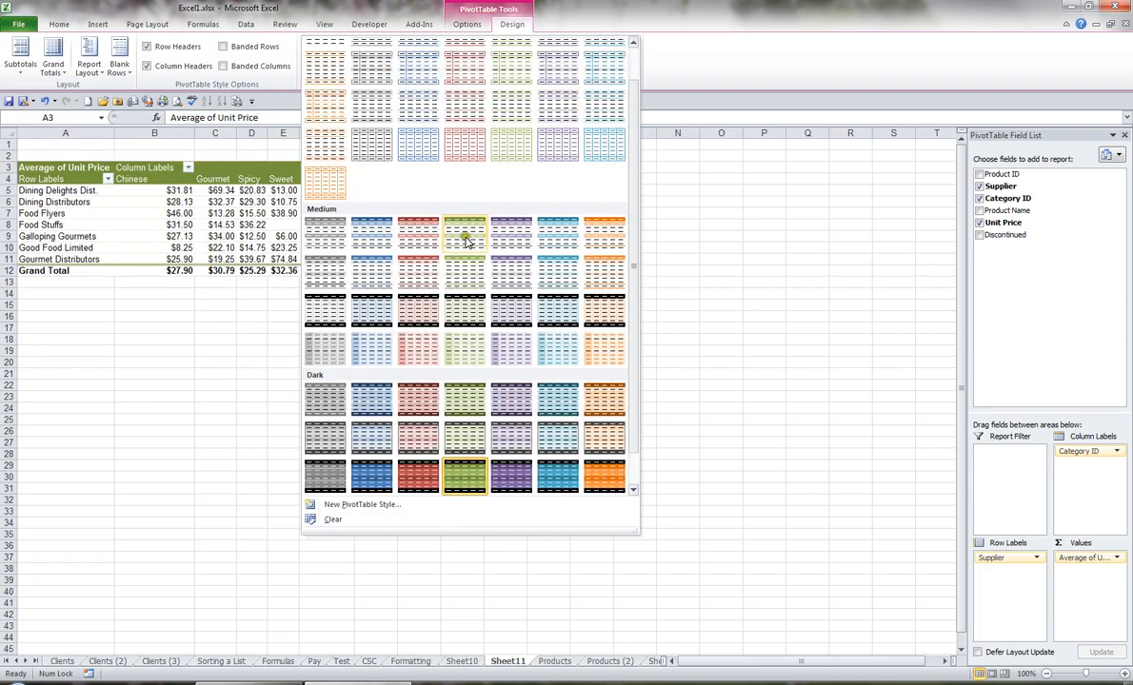
click(462, 343)
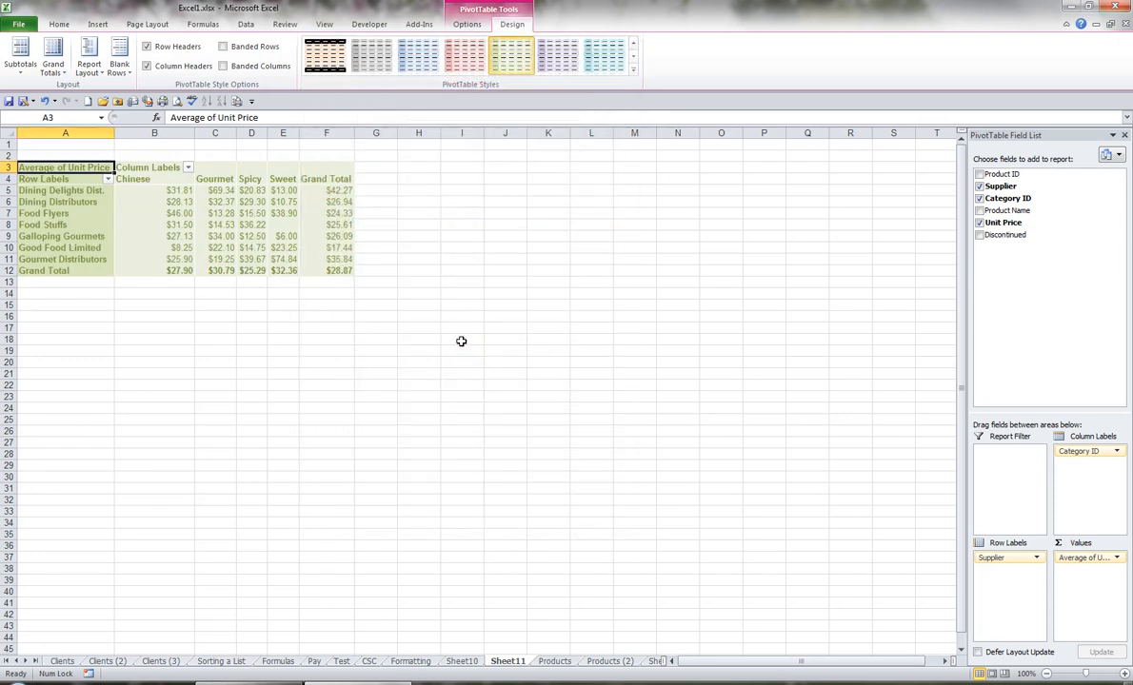
- Compare banded rows and banded columns on the PivotTable, ending with only banded columns enabled
click(263, 52)
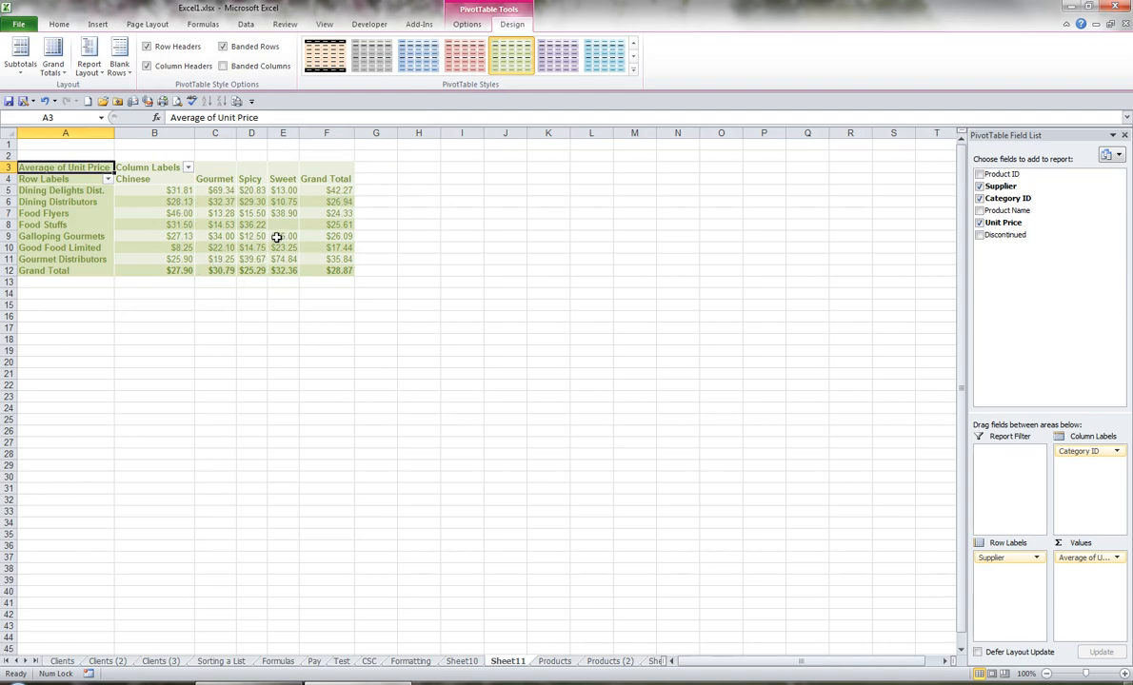
click(247, 48)
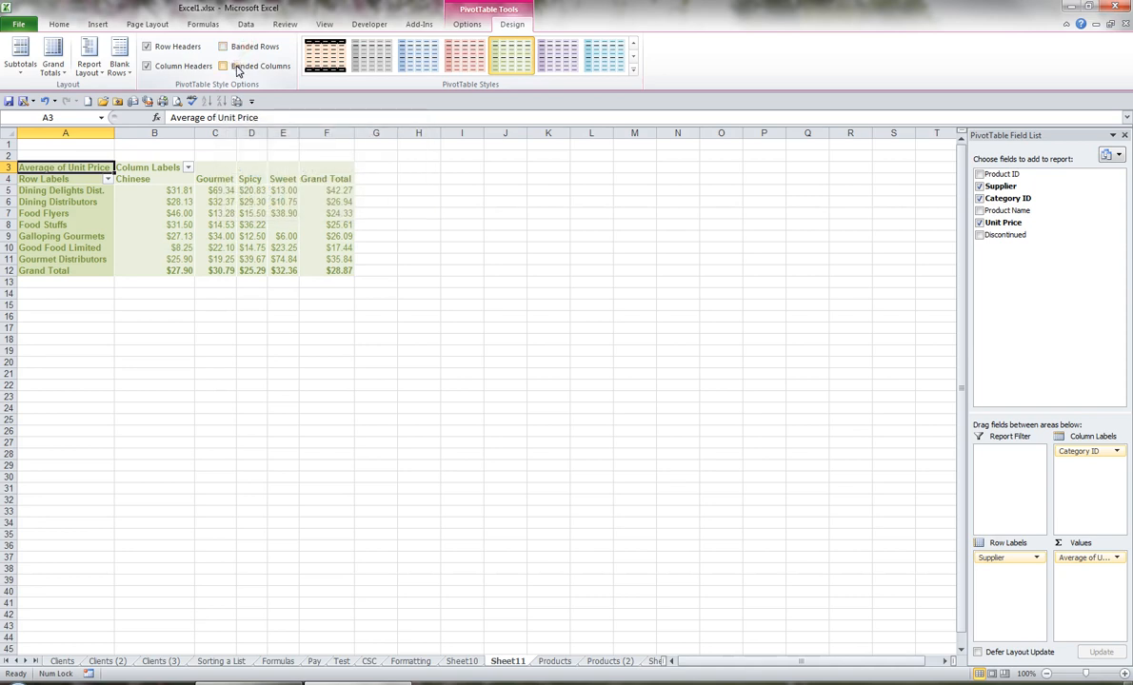
click(238, 71)
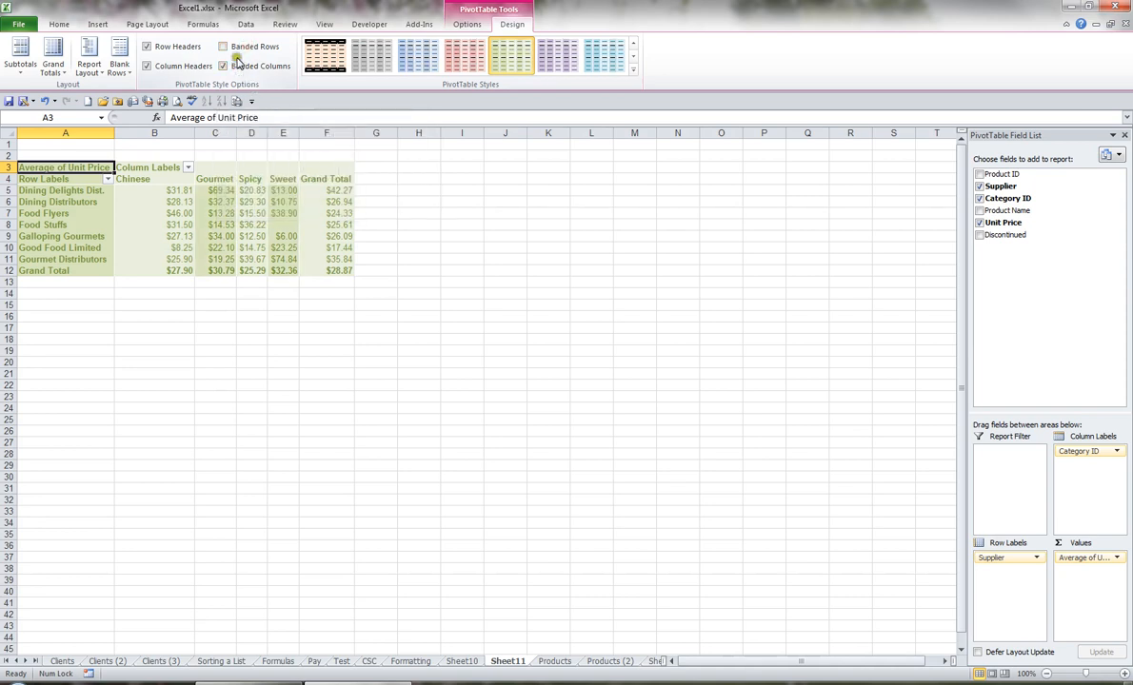
click(240, 49)
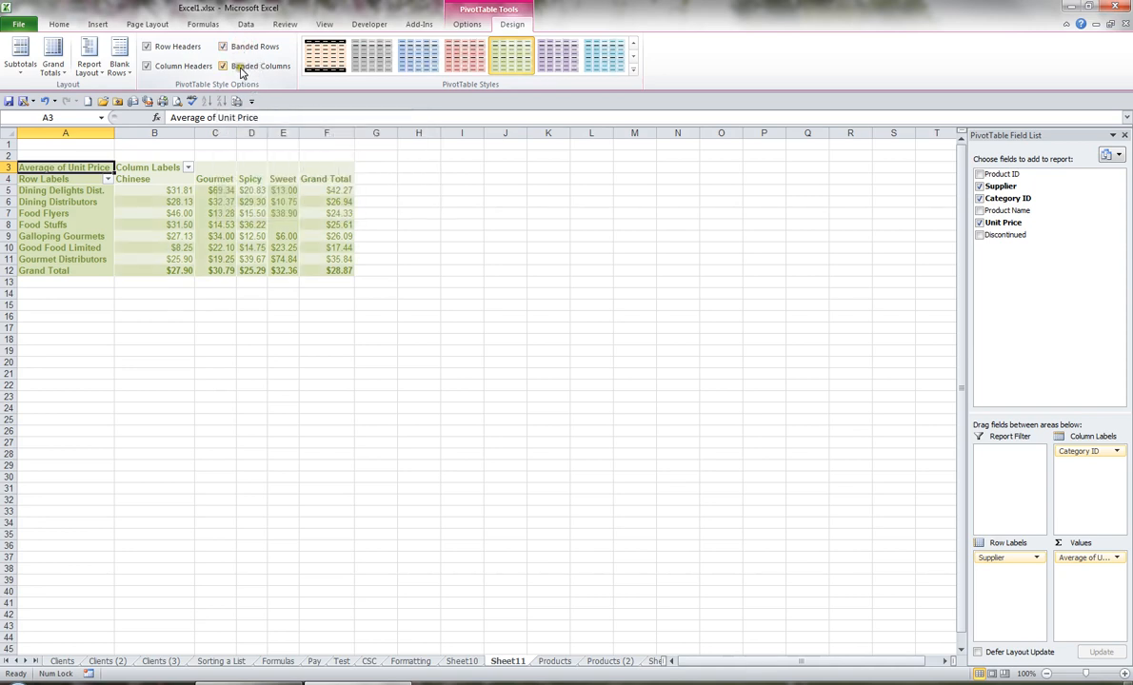
click(236, 66)
click(244, 50)
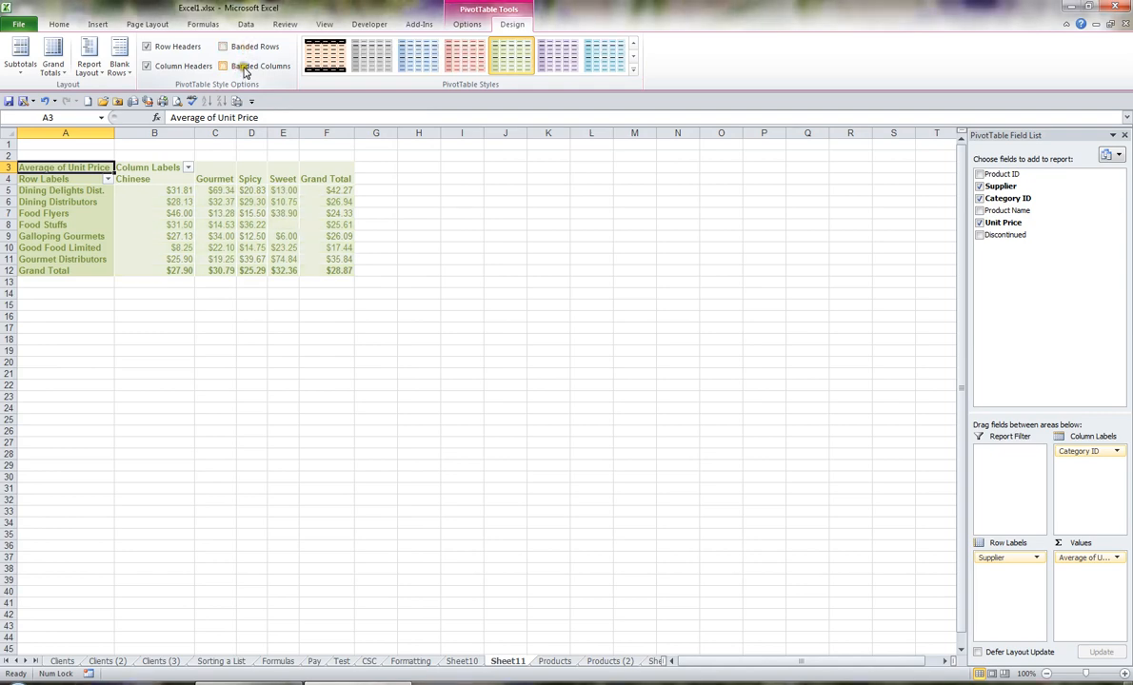
click(244, 68)
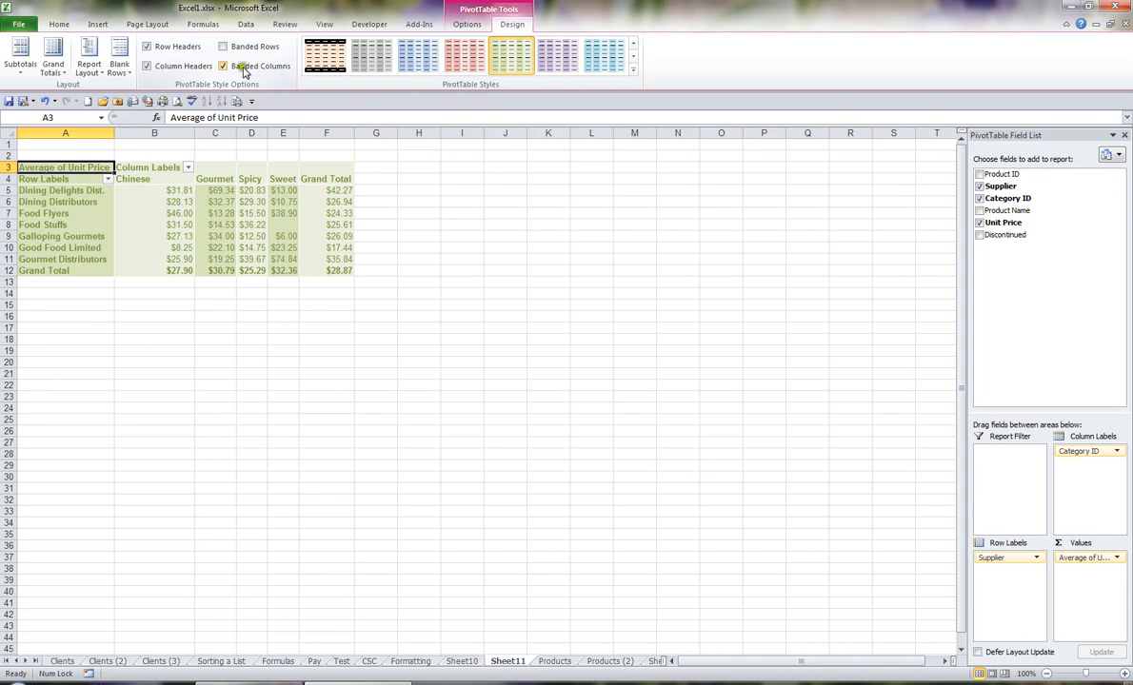
- Set the PivotTable layout to insert a blank line after each item
click(119, 69)
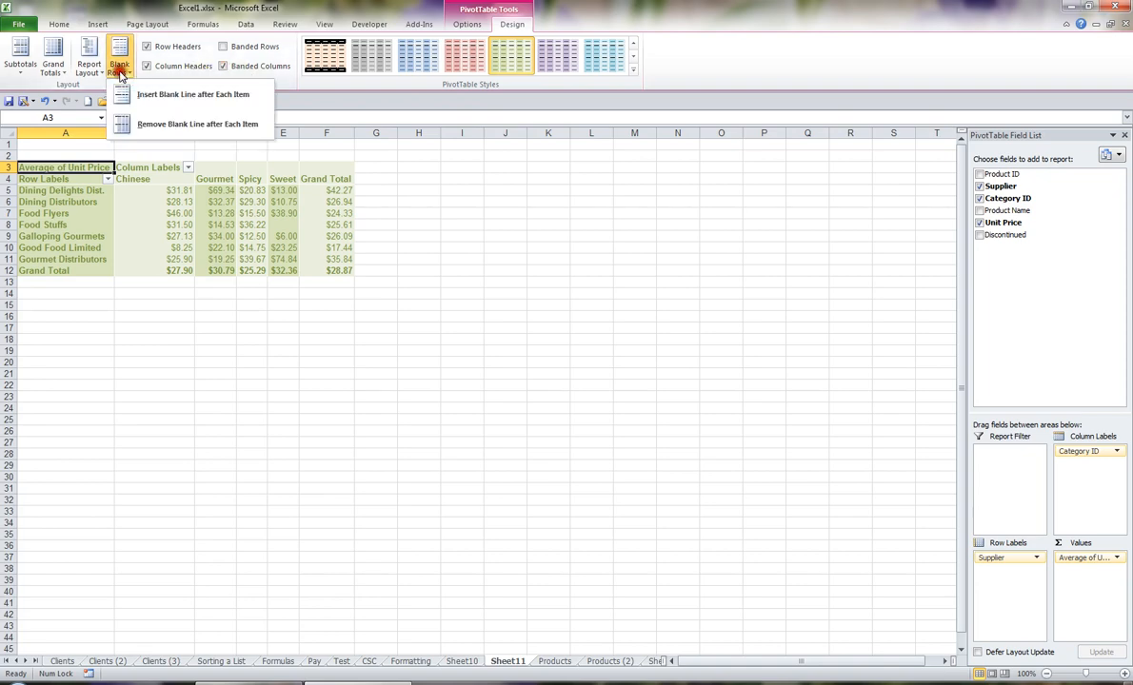
click(201, 99)
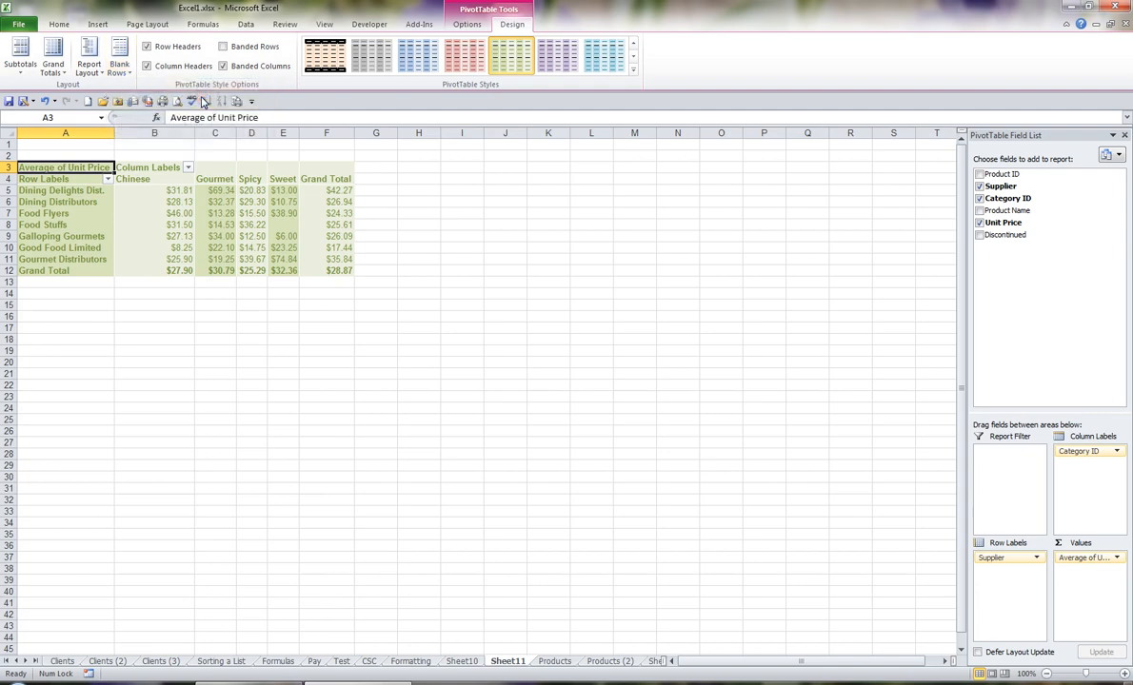
- Try the outline and tabular report layouts on the PivotTable, ending with the compact form
click(91, 67)
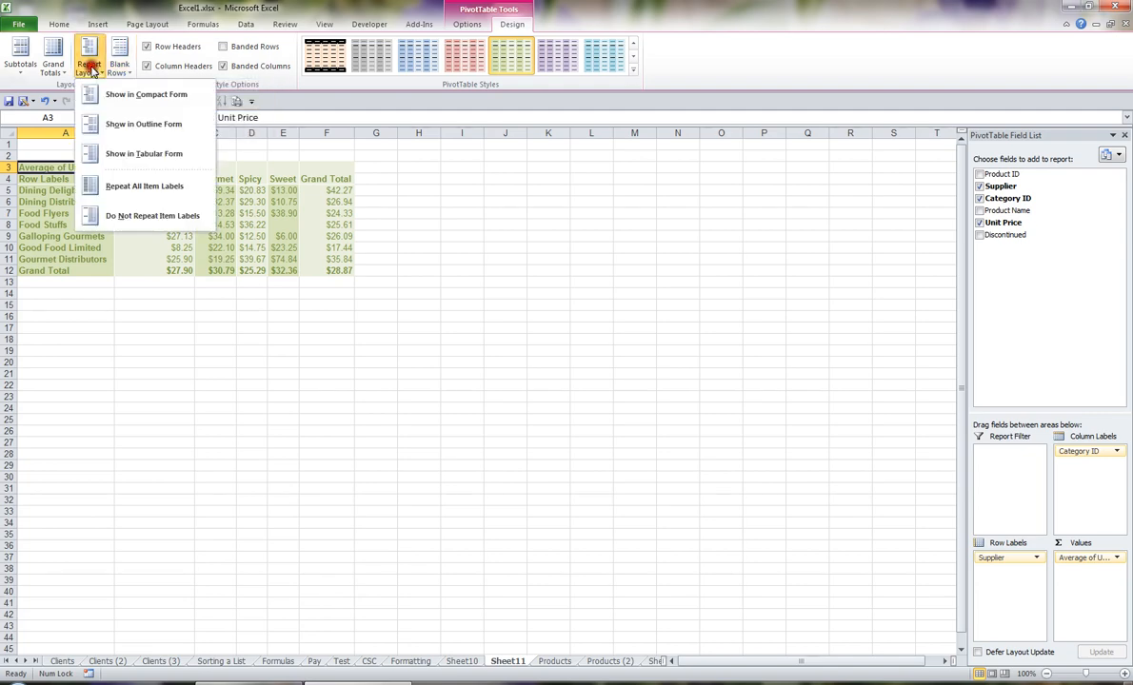
click(143, 125)
click(93, 68)
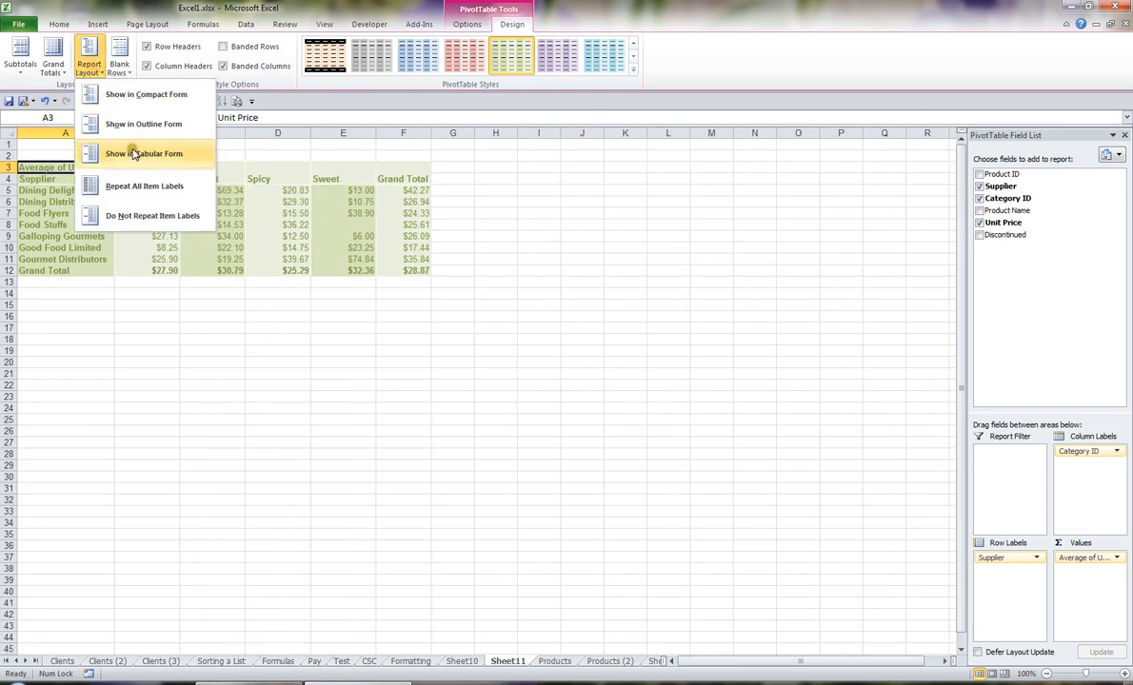
click(141, 153)
click(89, 67)
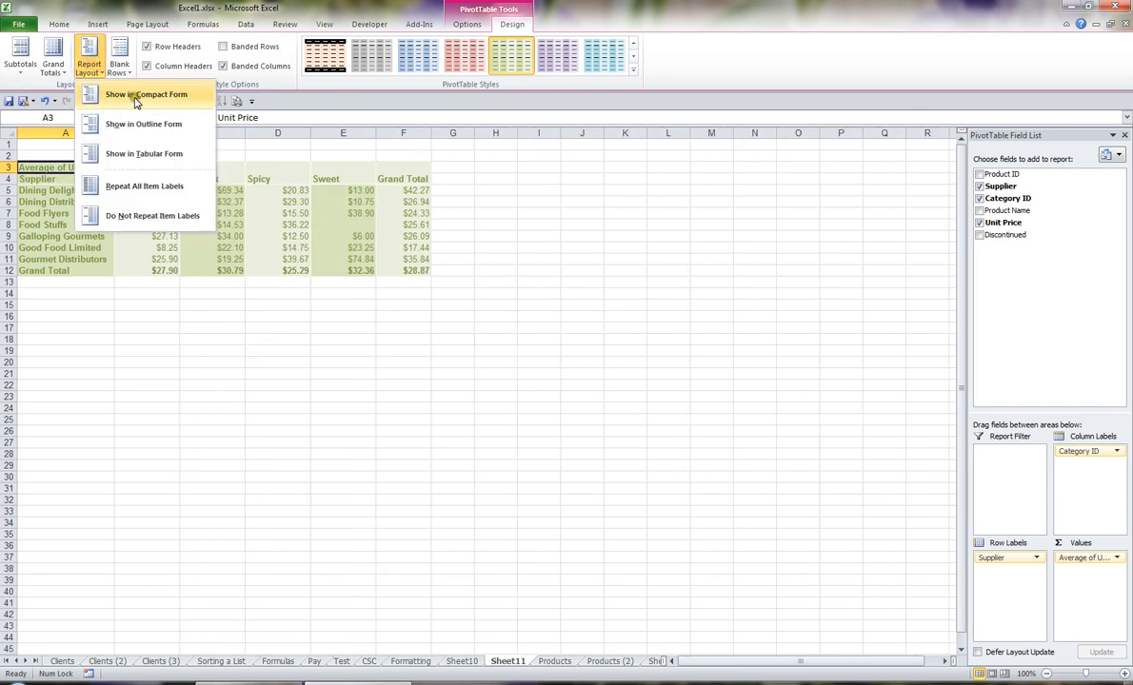
click(142, 97)
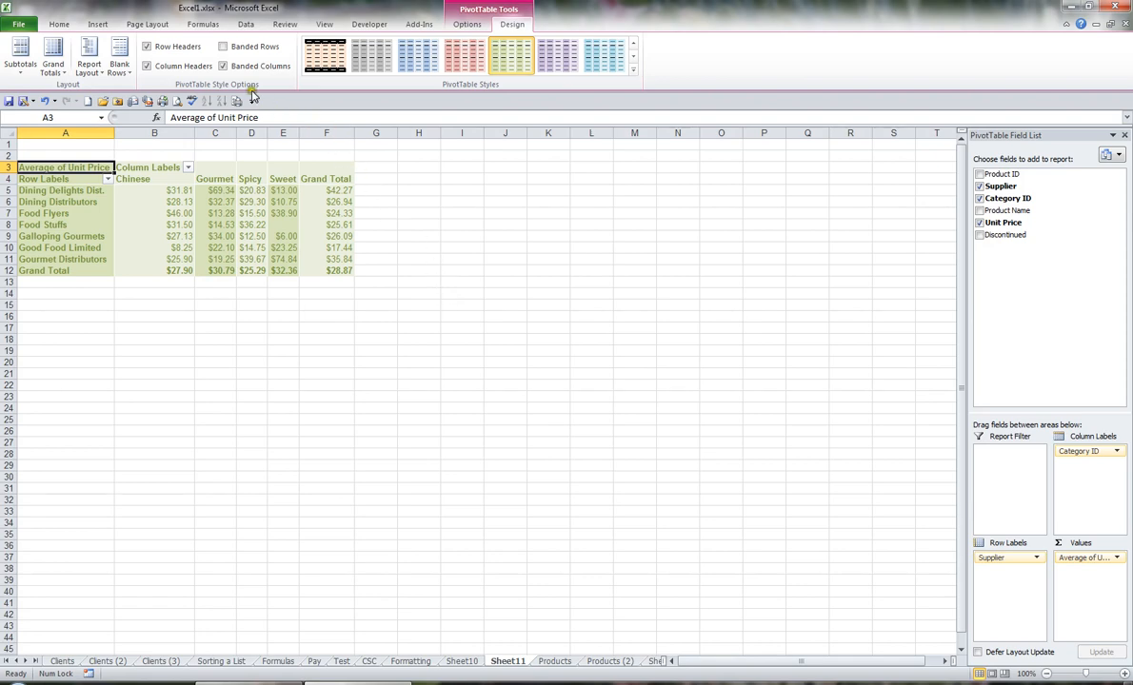
- Insert a Discontinued slicer, place it beside the PivotTable, and shorten it to a height of about 2.62 cm
click(98, 24)
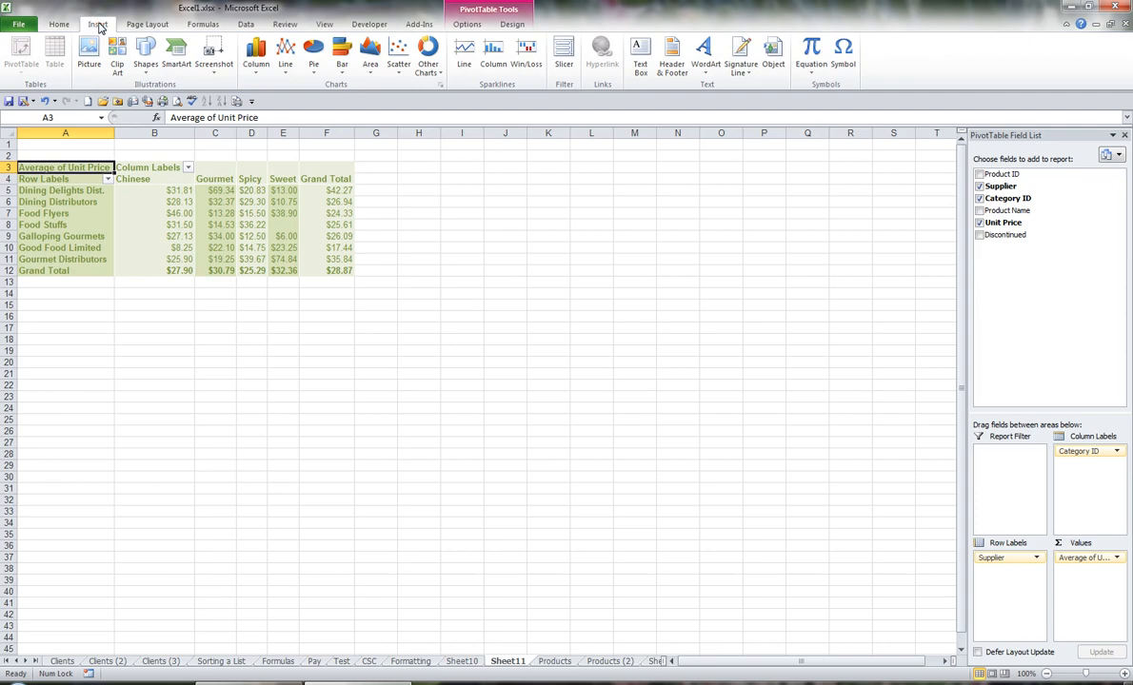
click(564, 55)
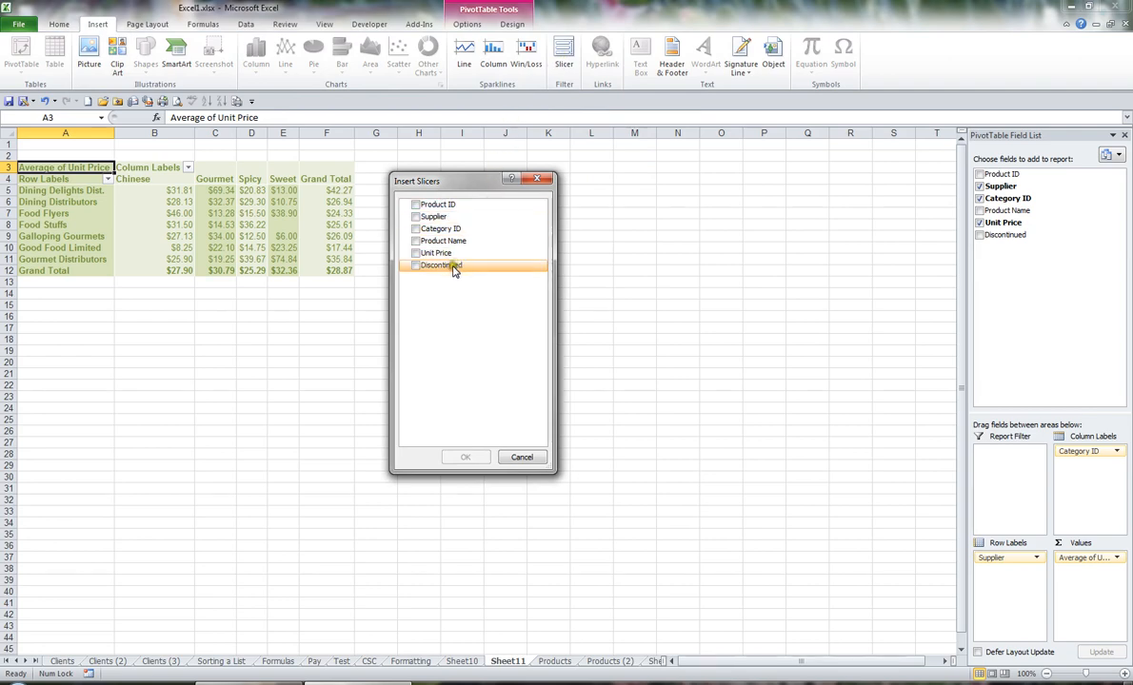
click(415, 268)
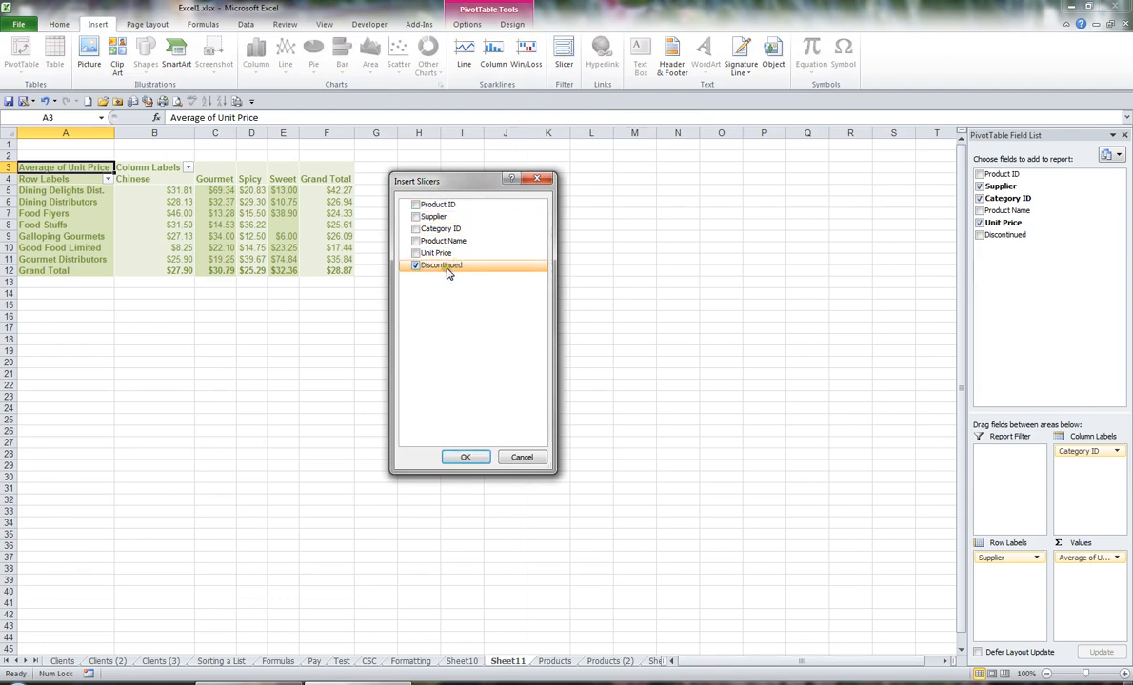
click(469, 458)
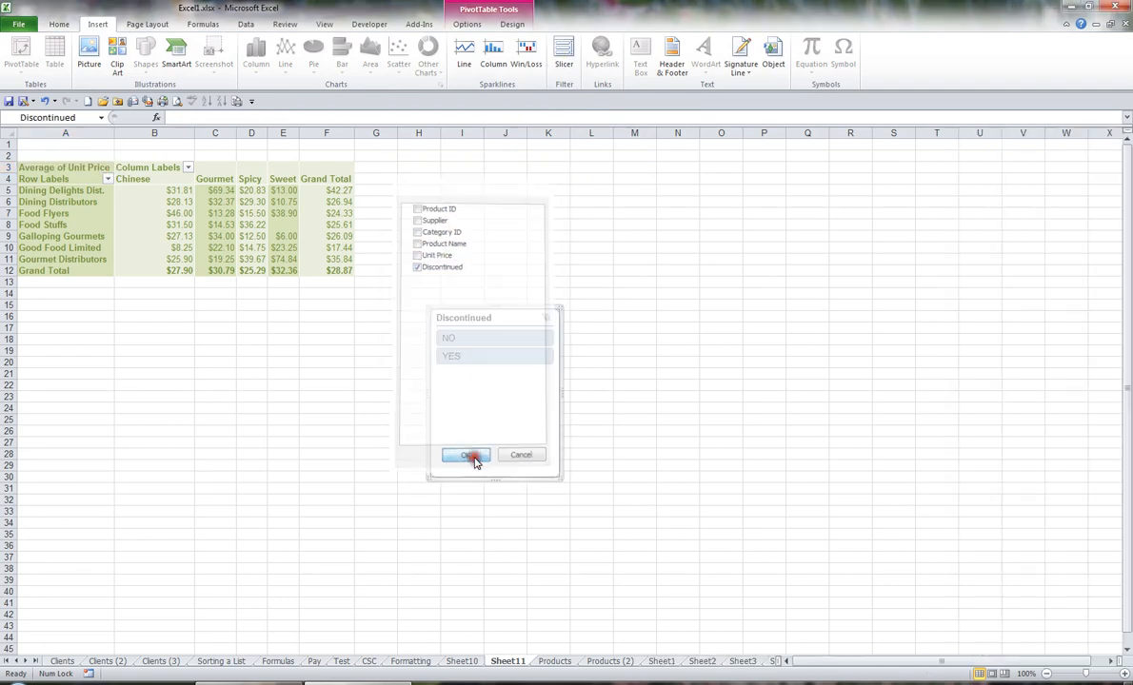
drag(503, 311, 468, 143)
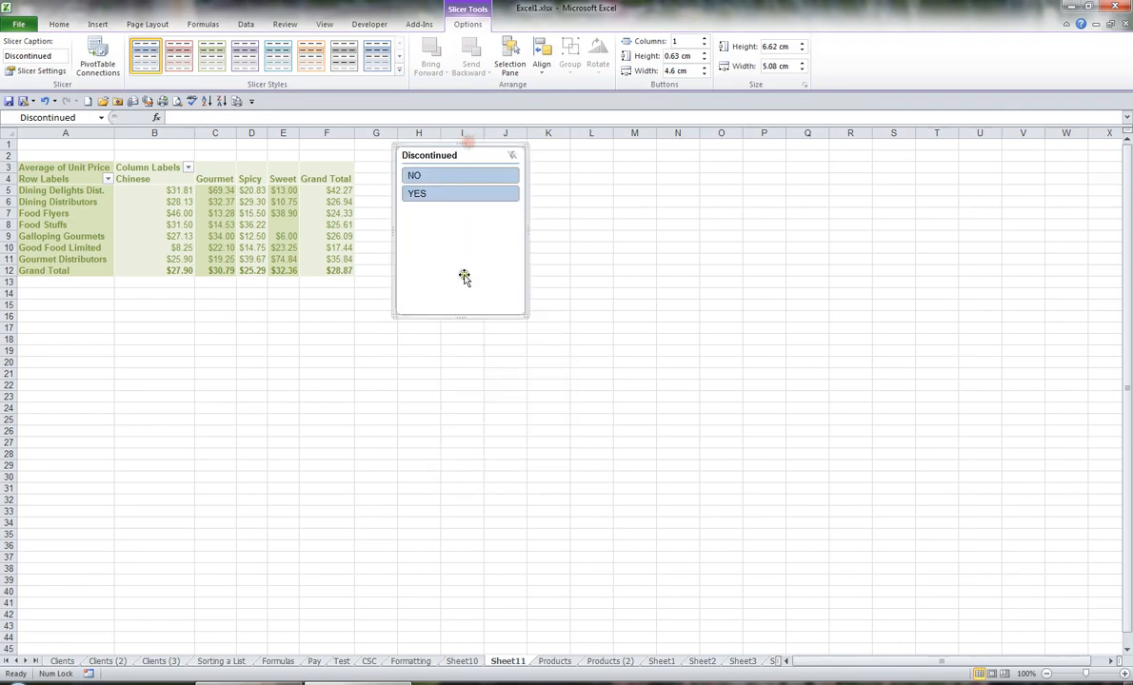
drag(459, 316, 466, 214)
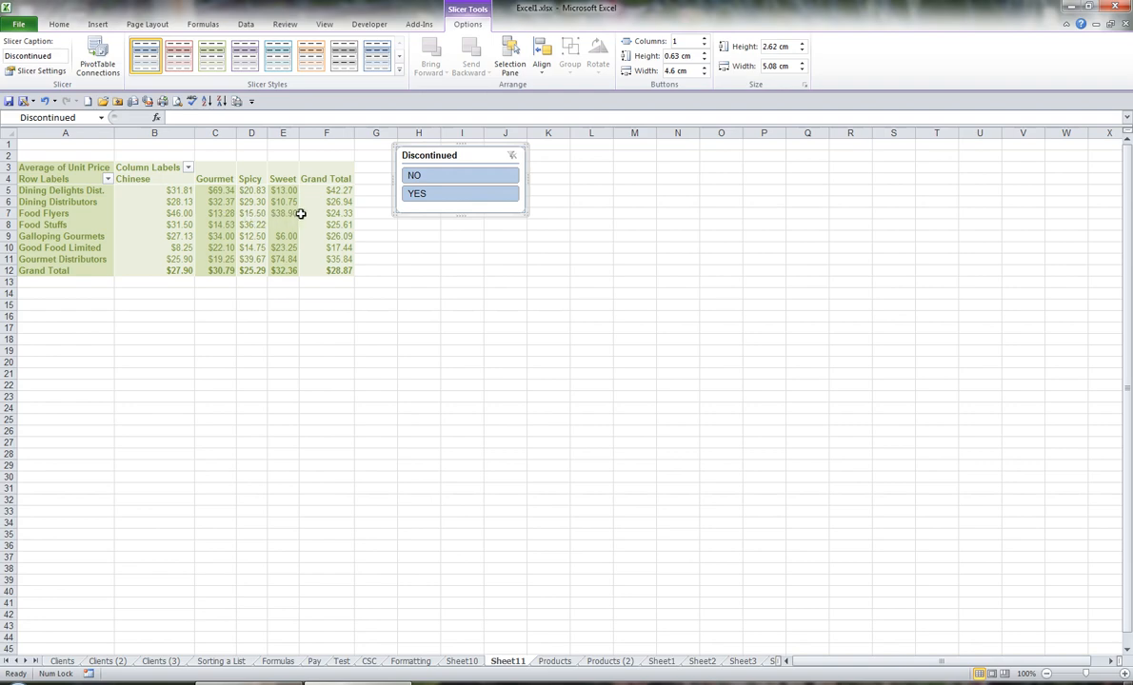
- Compare the average unit prices for Discontinued NO and YES with the slicer, and clear its filter
click(430, 177)
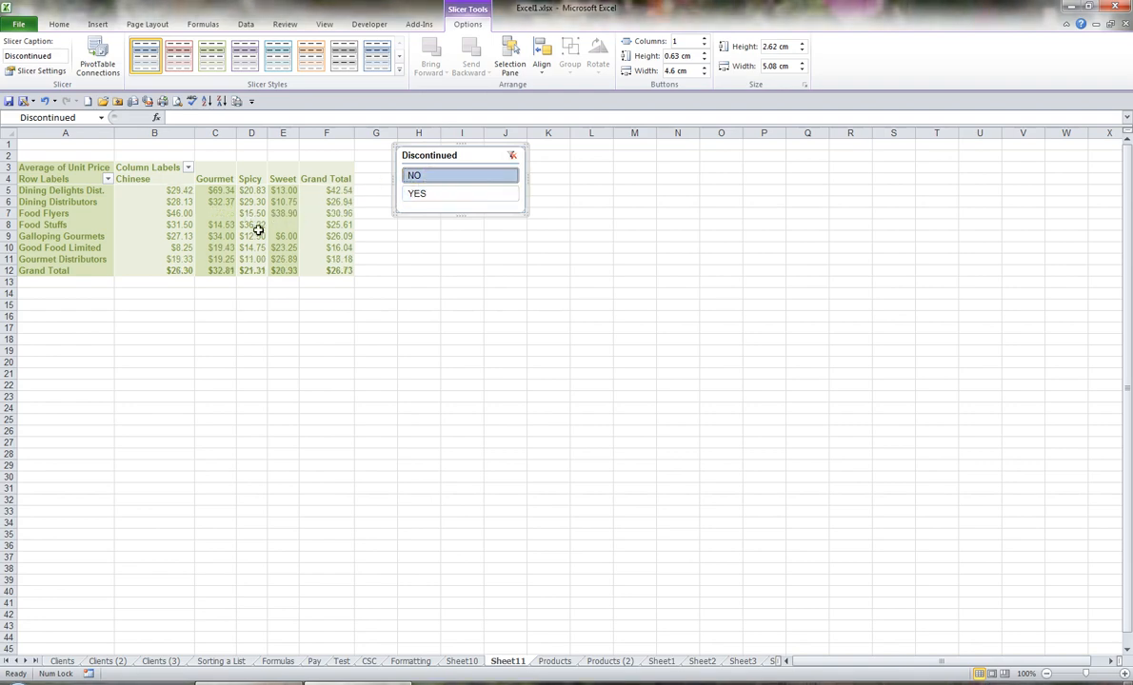
click(417, 195)
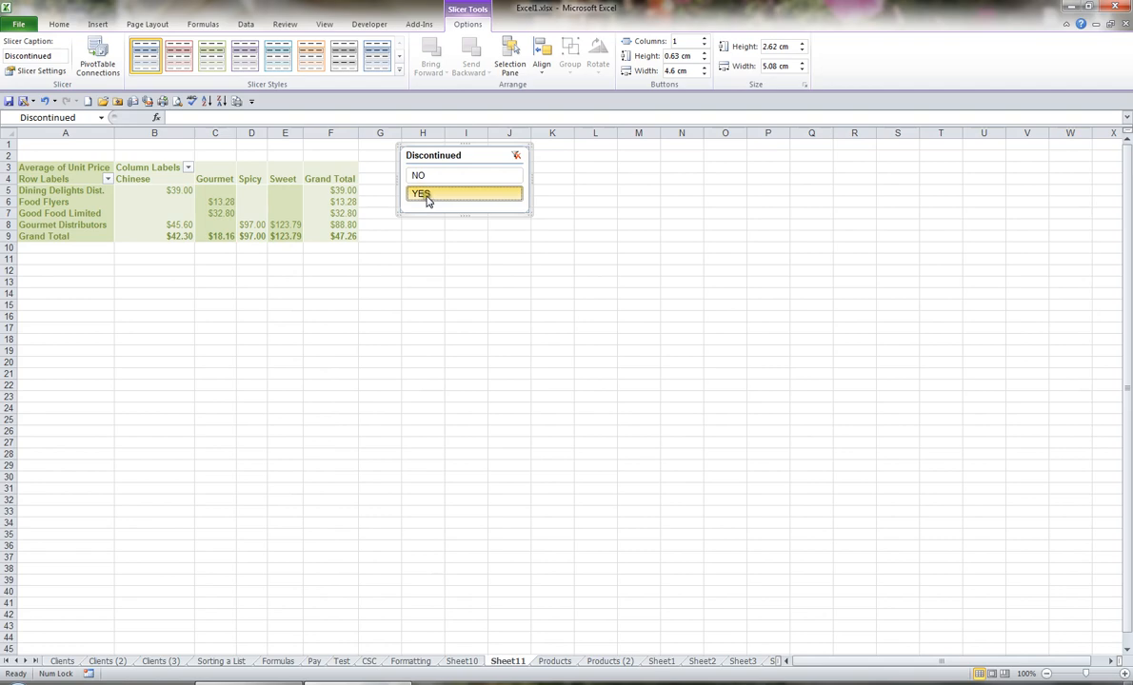
click(429, 177)
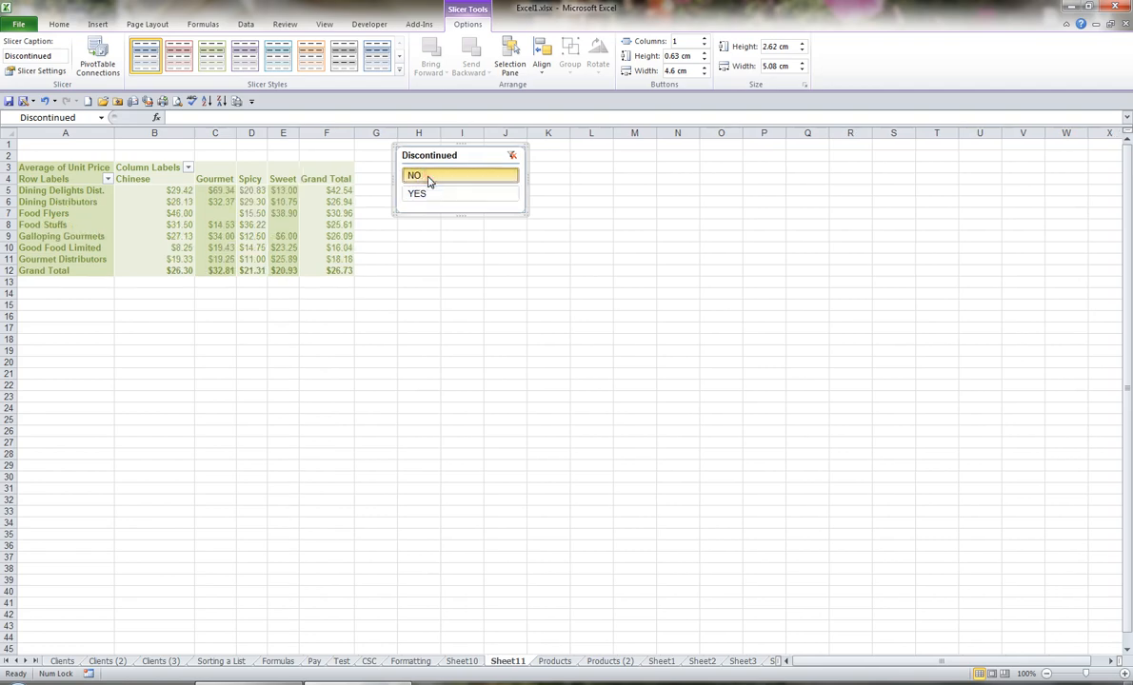
click(512, 158)
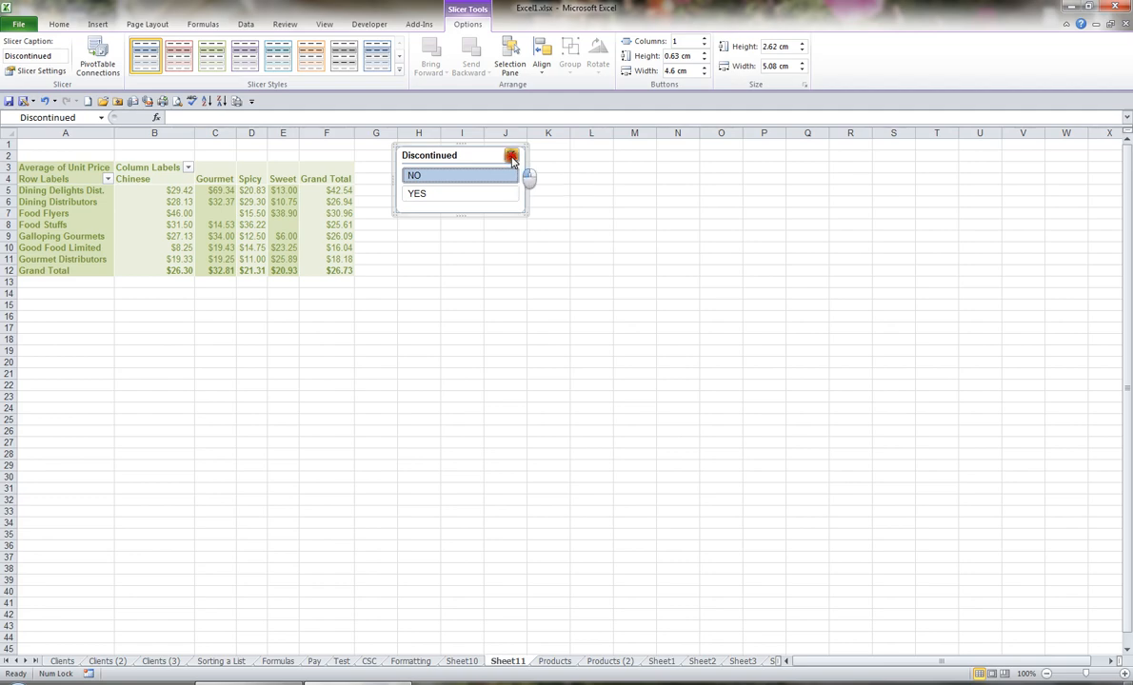
- Replace Unit Price with a count of Product Name in the values, and place Category ID above Supplier in the row labels
click(251, 215)
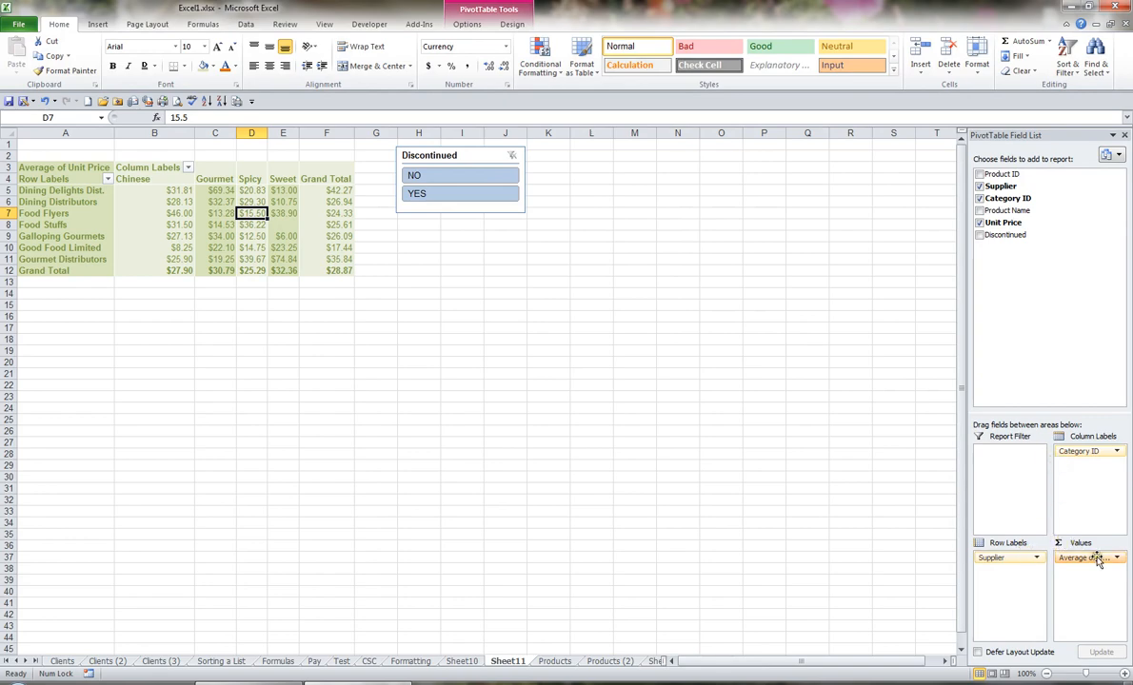
drag(1061, 559, 887, 491)
drag(1007, 210, 1093, 573)
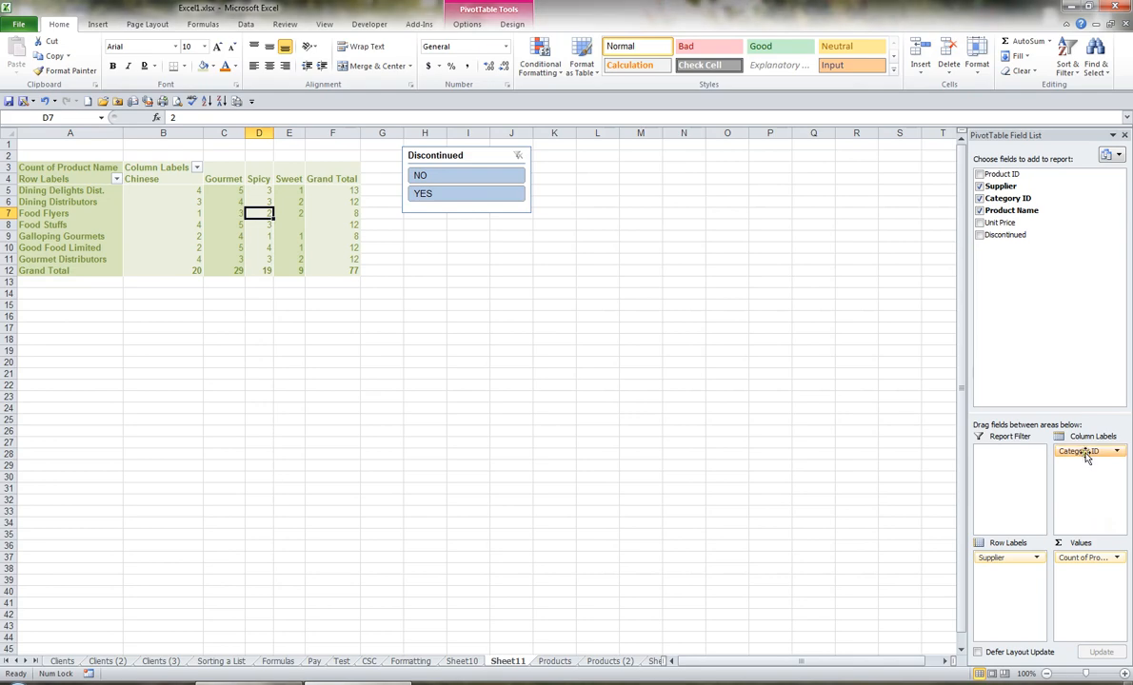
drag(1085, 455, 1031, 569)
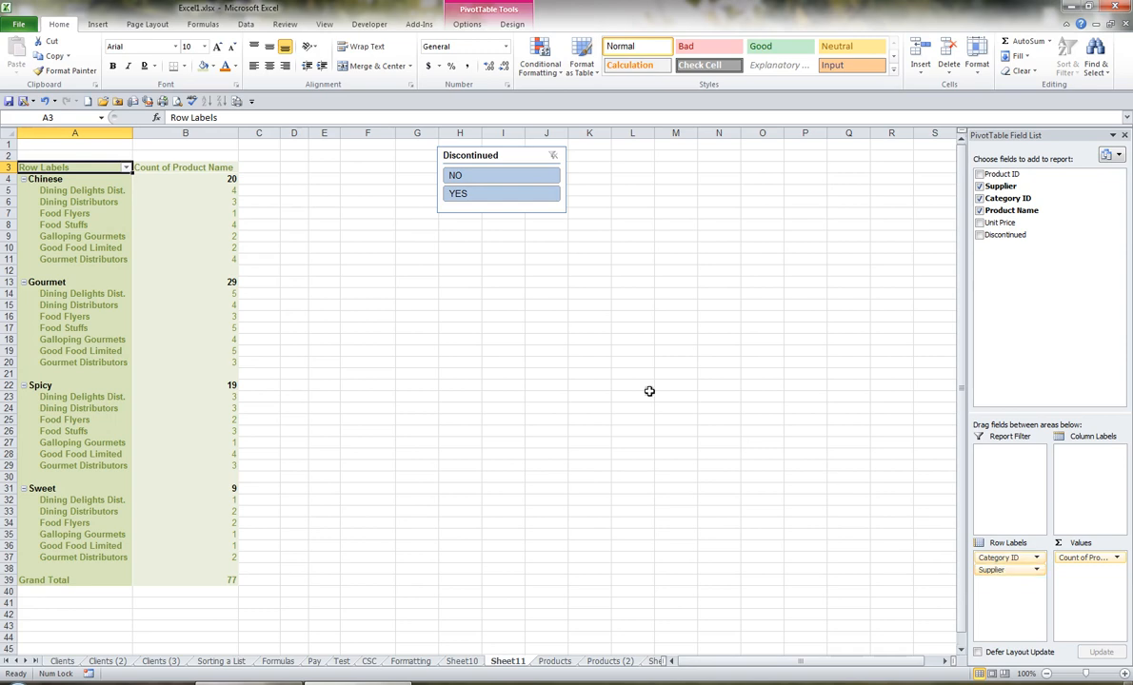
- Compare the product counts for Discontinued YES and NO, ending with the filter cleared, and delete the Discontinued slicer
click(494, 177)
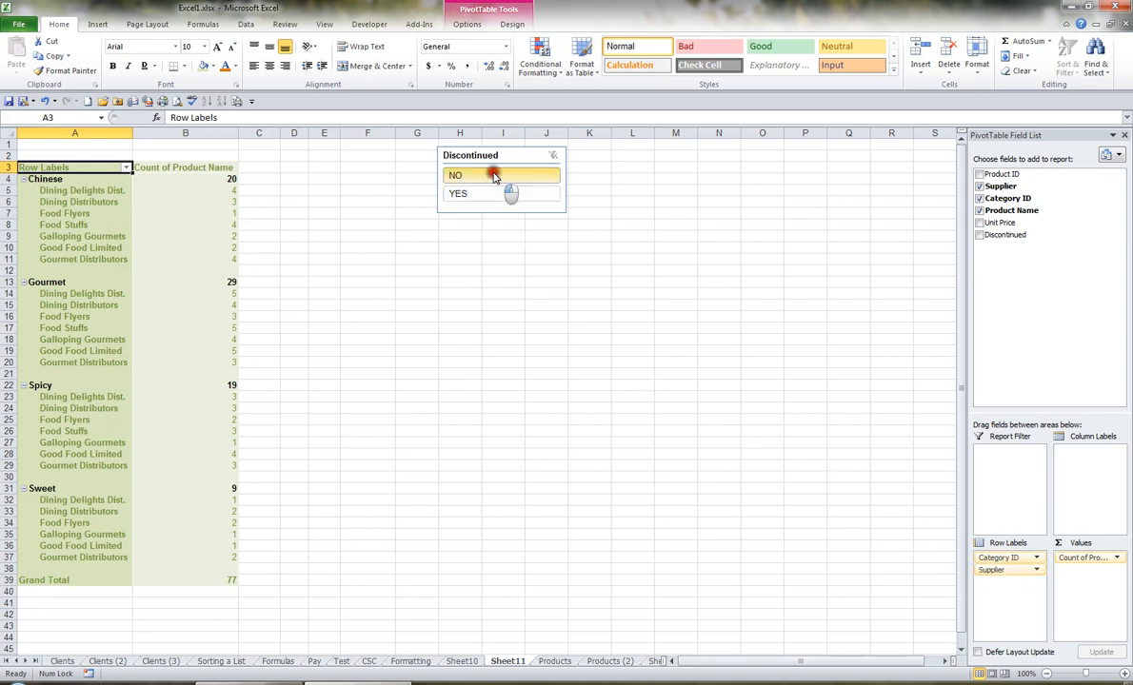
click(481, 194)
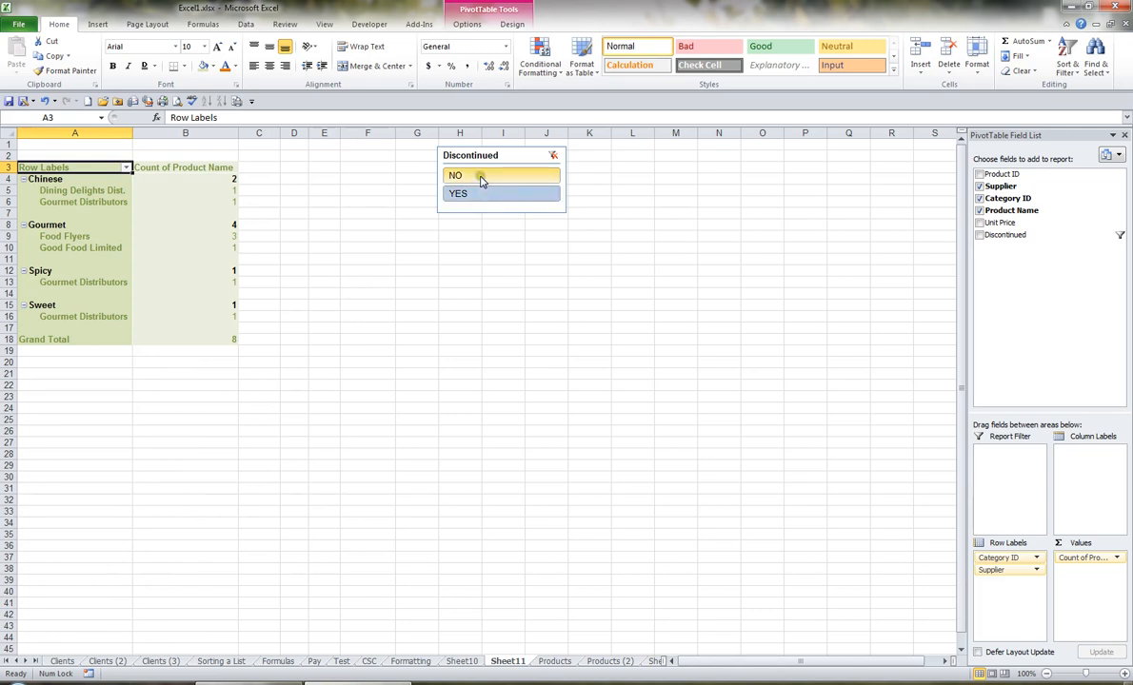
click(480, 178)
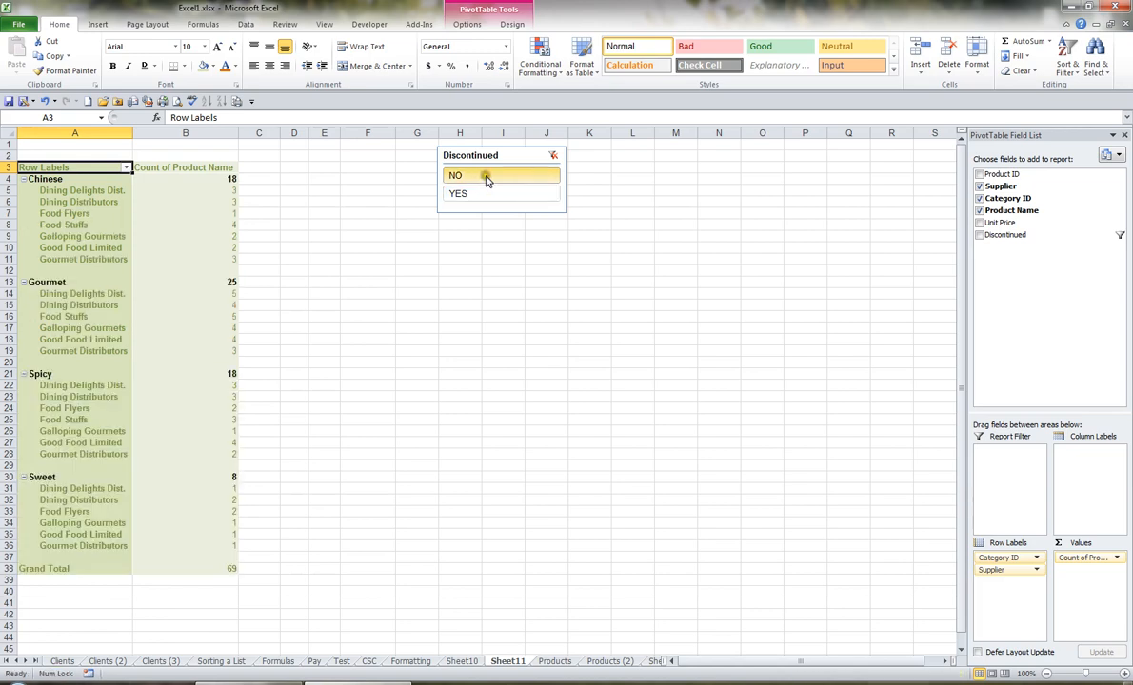
click(553, 155)
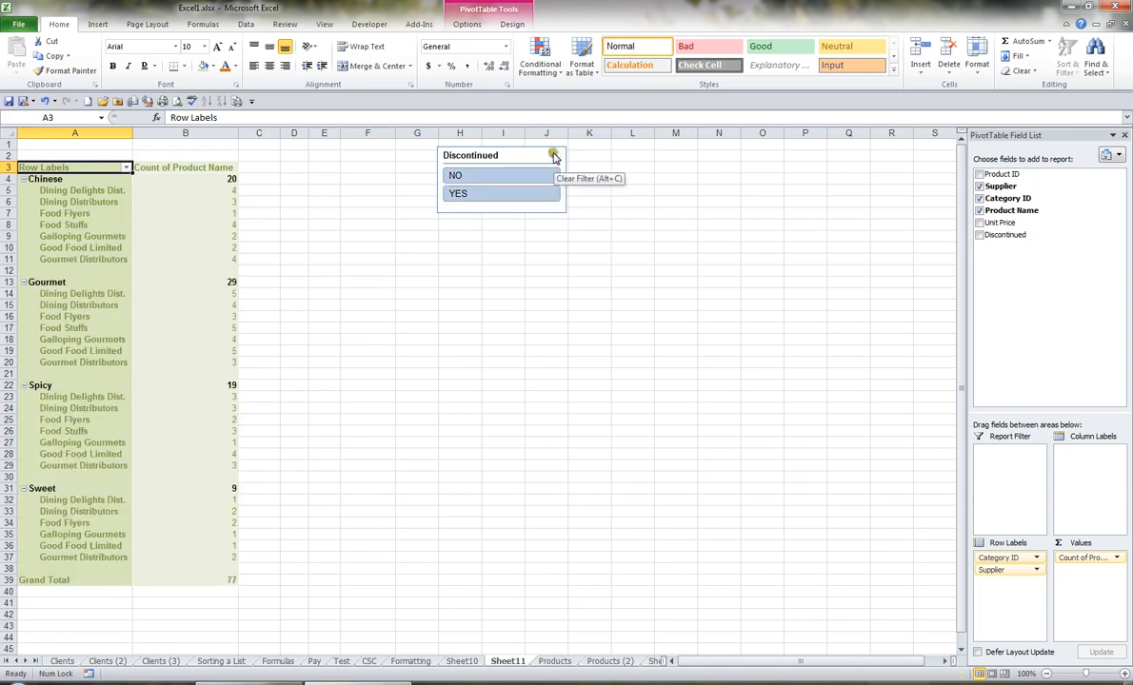
click(519, 151)
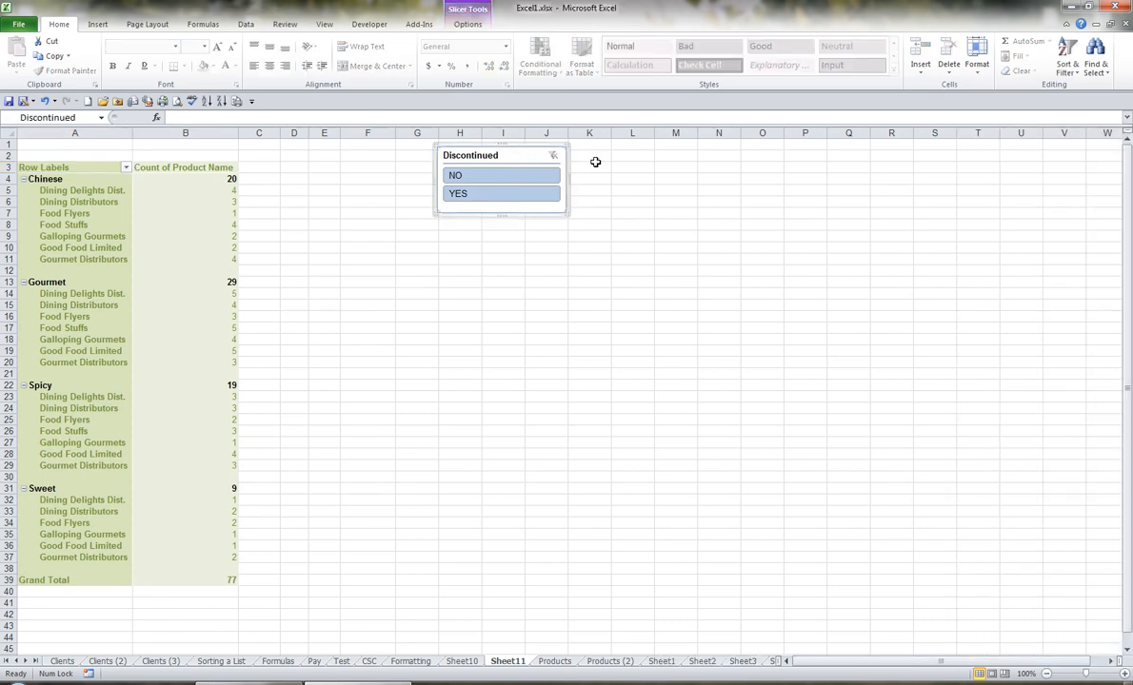
key(Delete)
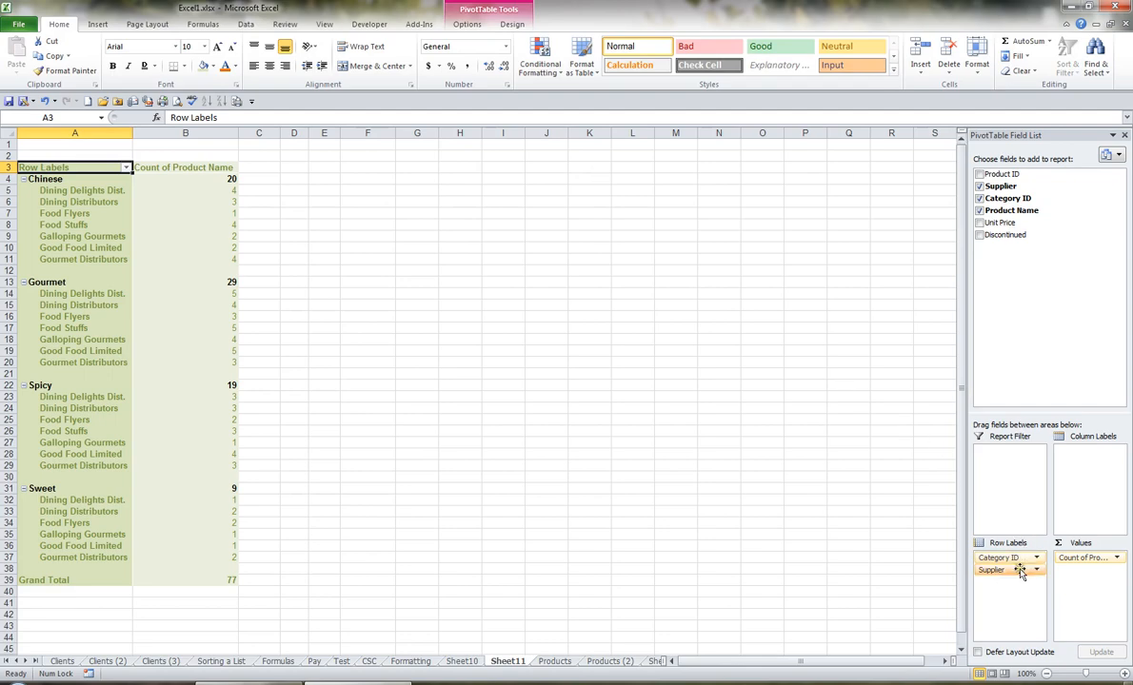
- Remove Supplier from the row labels and insert a Supplier slicer placed right beside the PivotTable
drag(1021, 571, 724, 438)
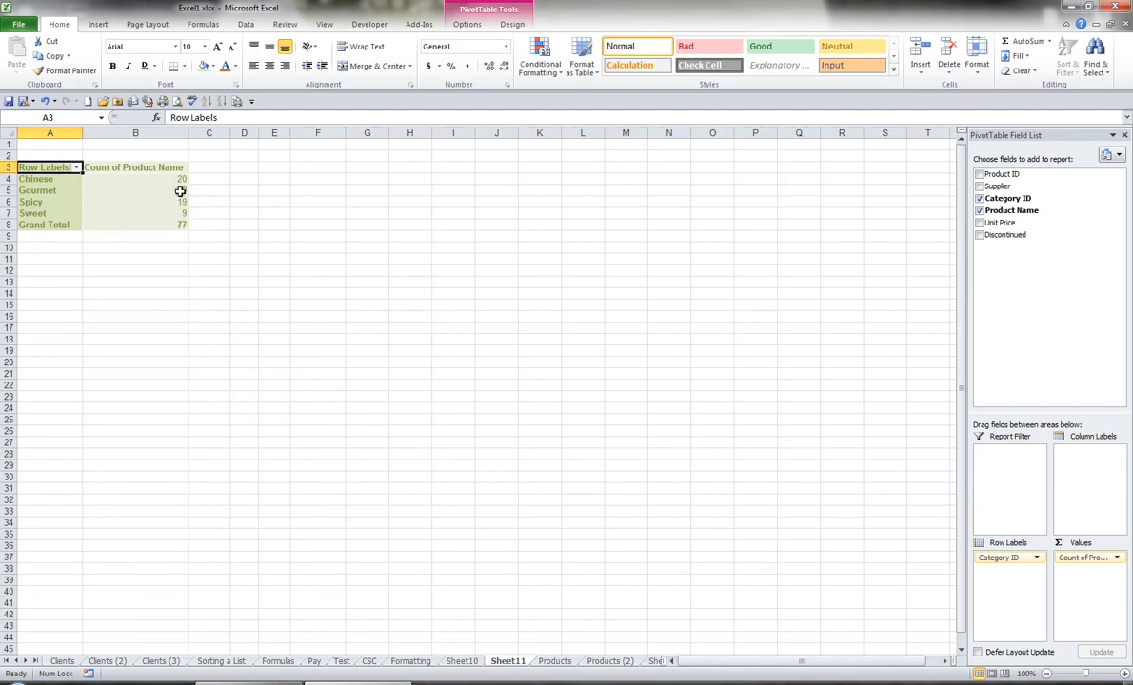
mouse_move(177, 205)
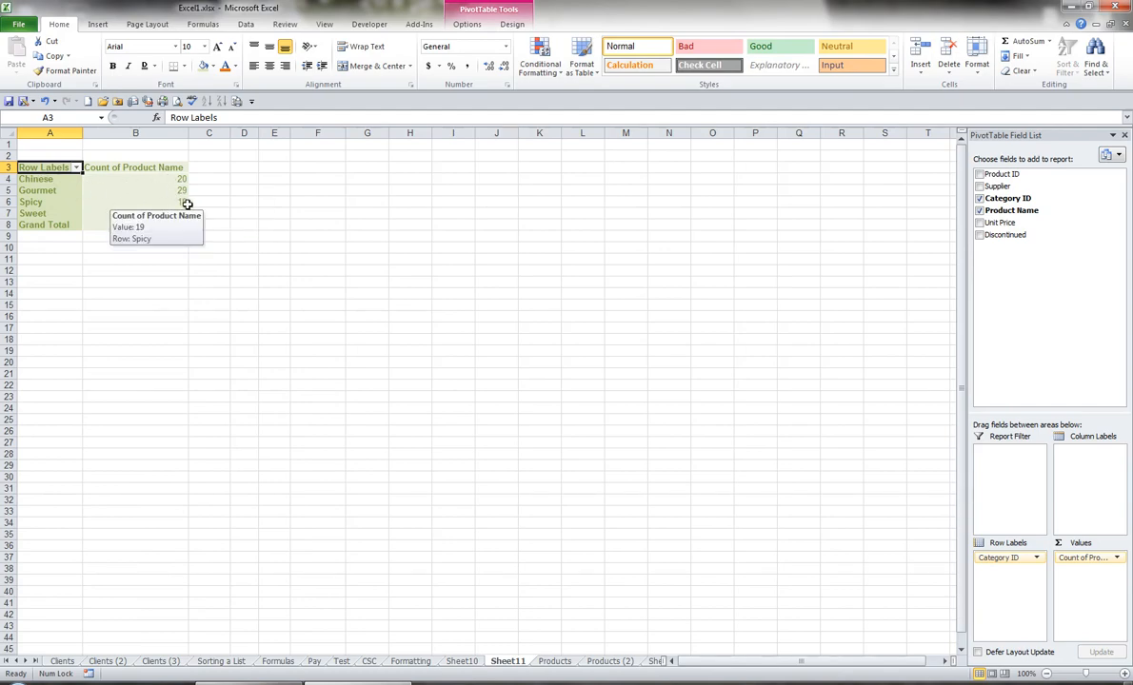
click(97, 25)
click(566, 56)
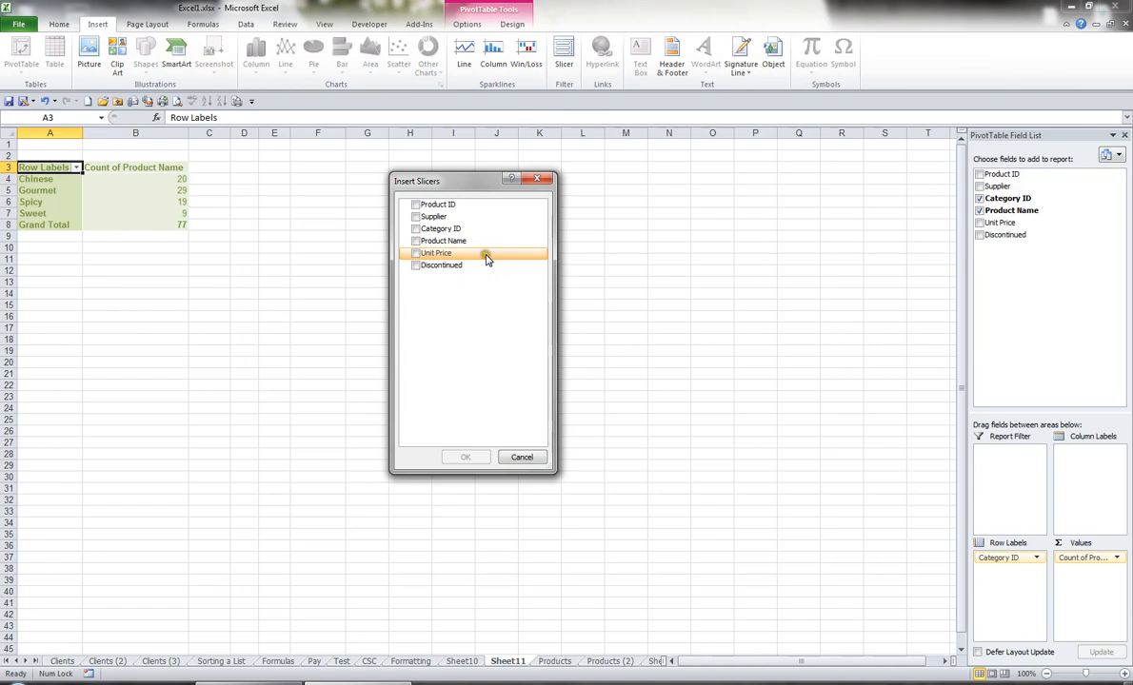
click(416, 217)
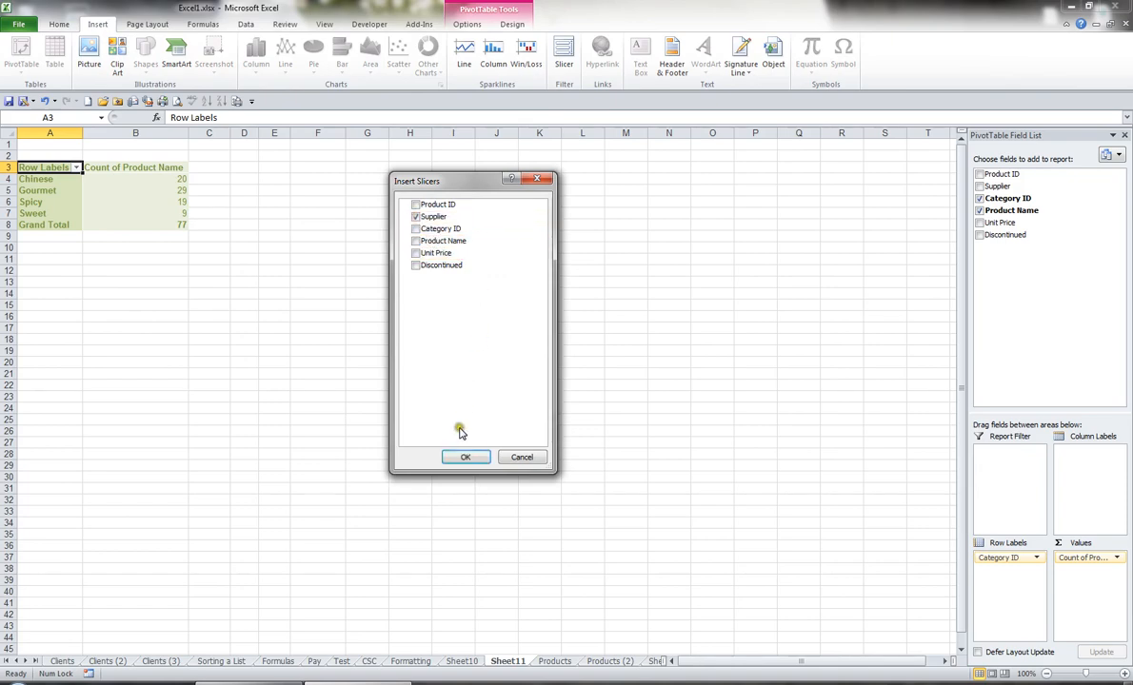
click(466, 457)
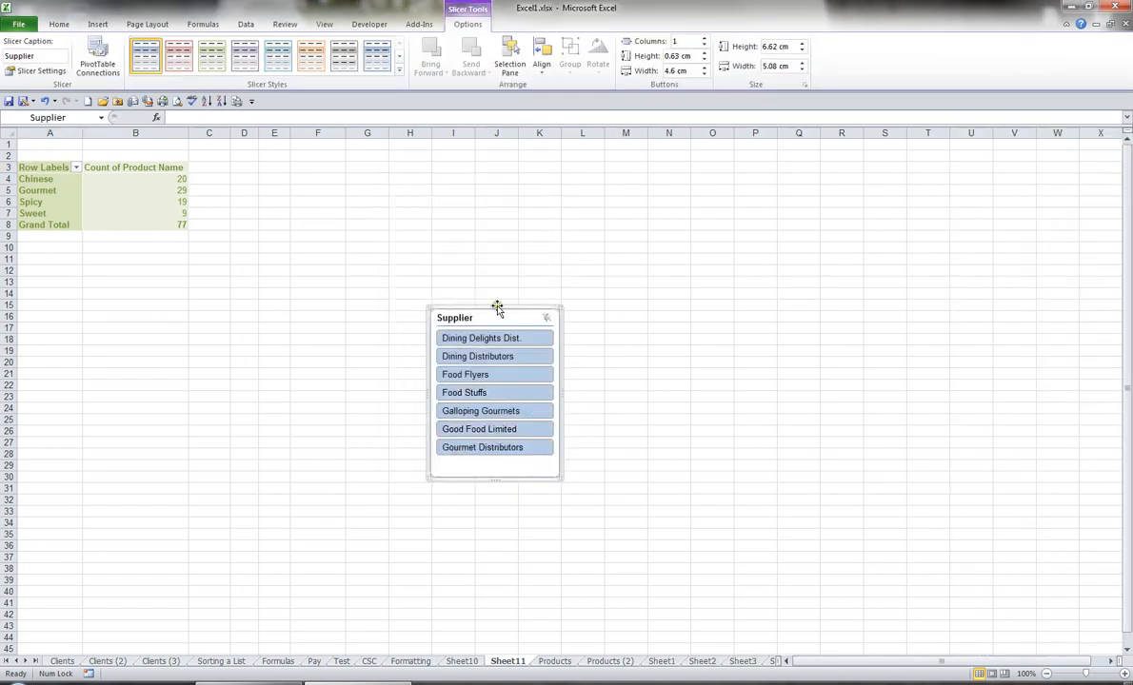
drag(497, 307, 293, 147)
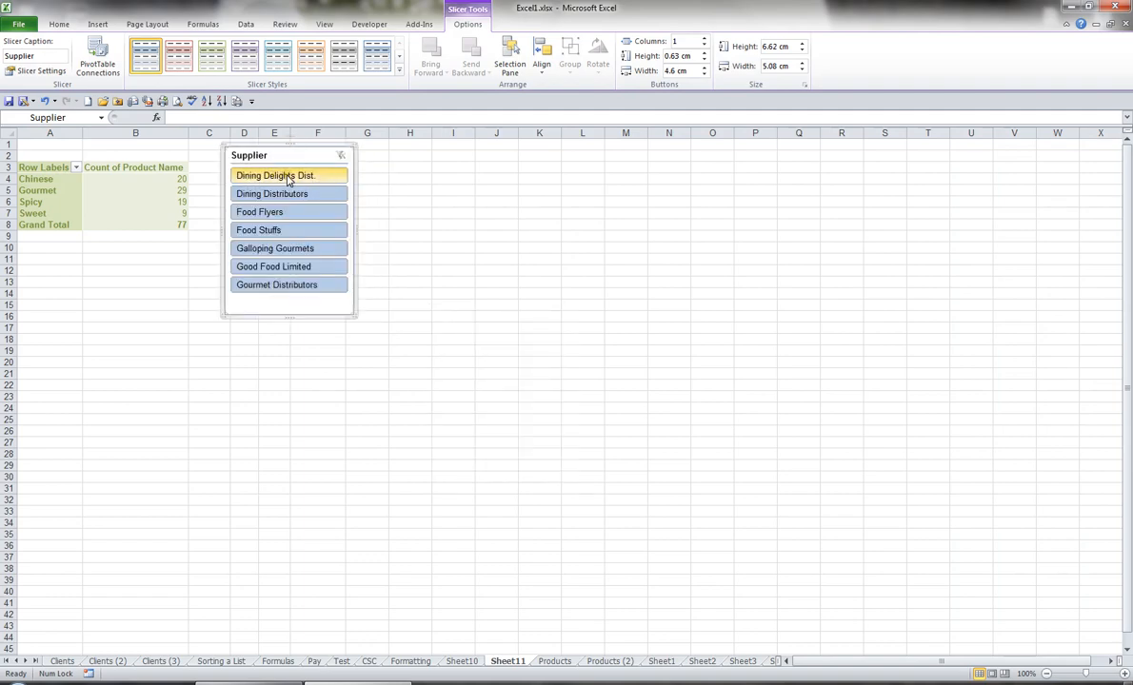
- Filter the product counts by one supplier at a time: Dining Delights Dist., Food Flyers, Food Stuffs, and Galloping Gourmets
click(289, 177)
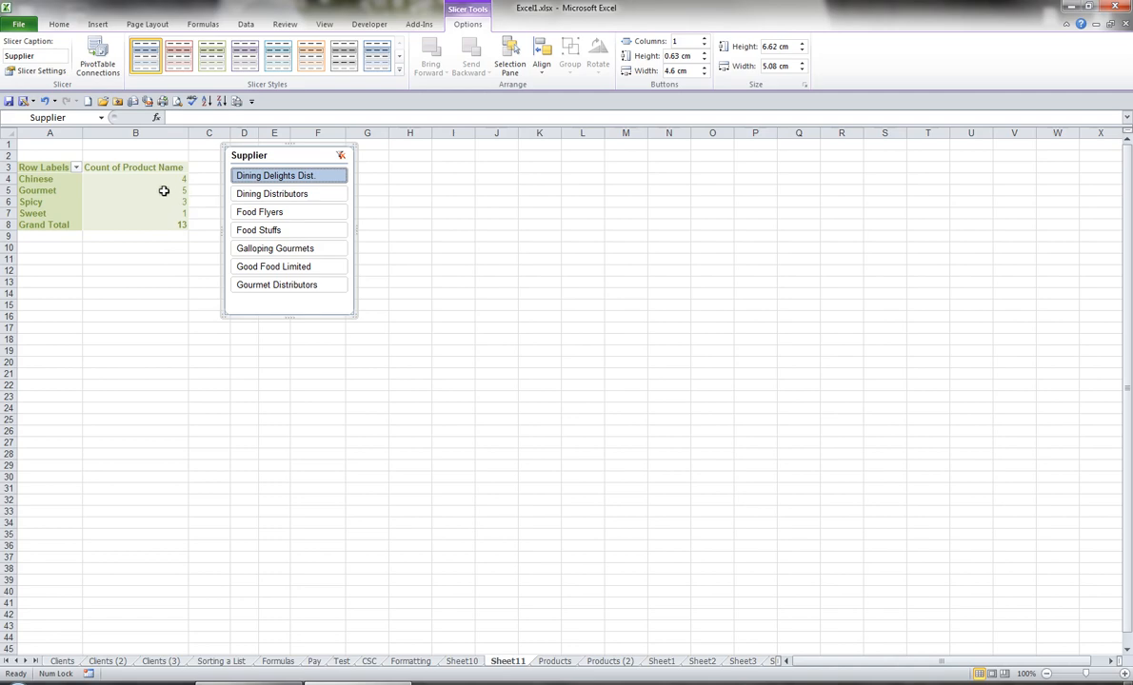
click(296, 216)
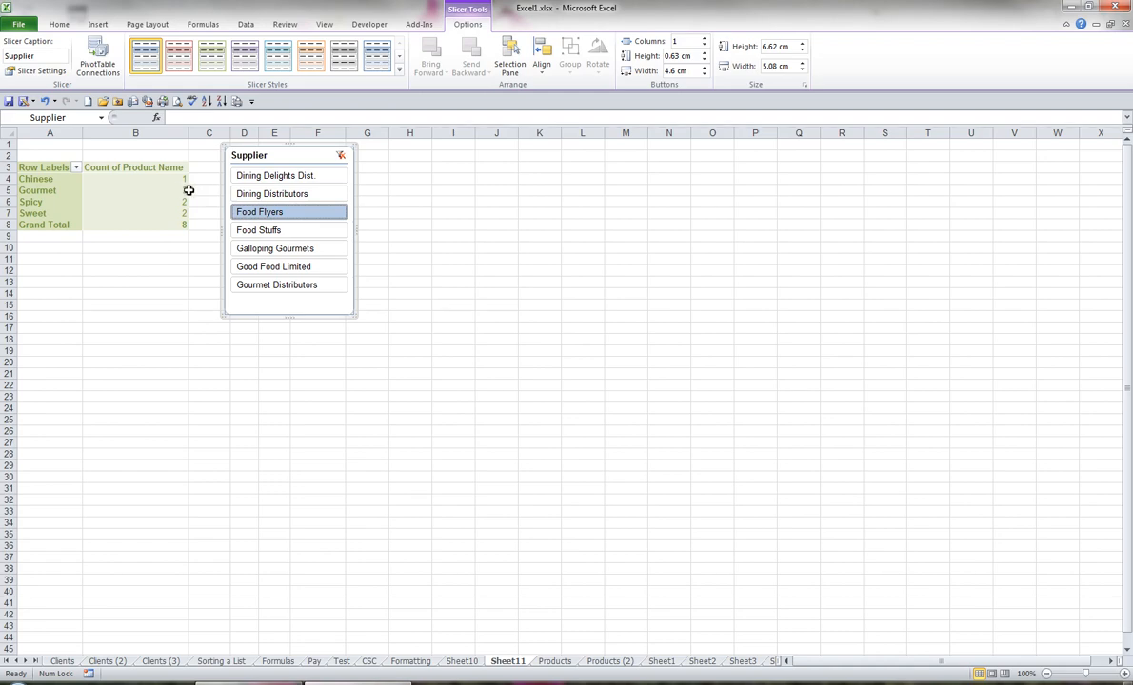
click(249, 232)
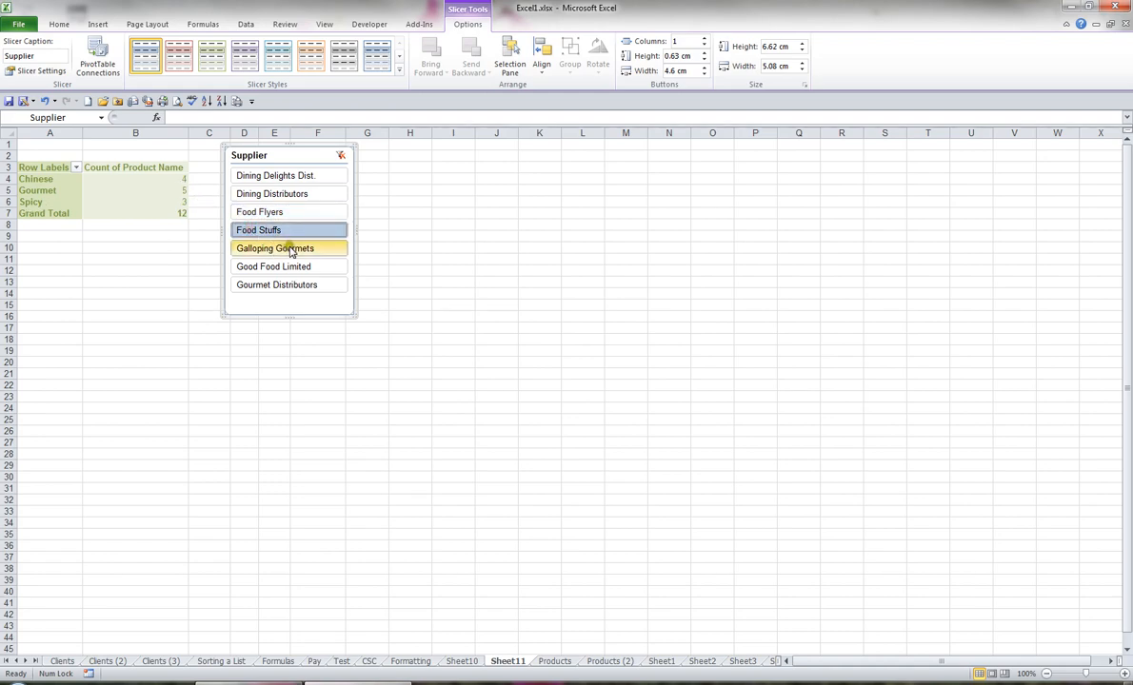
click(253, 247)
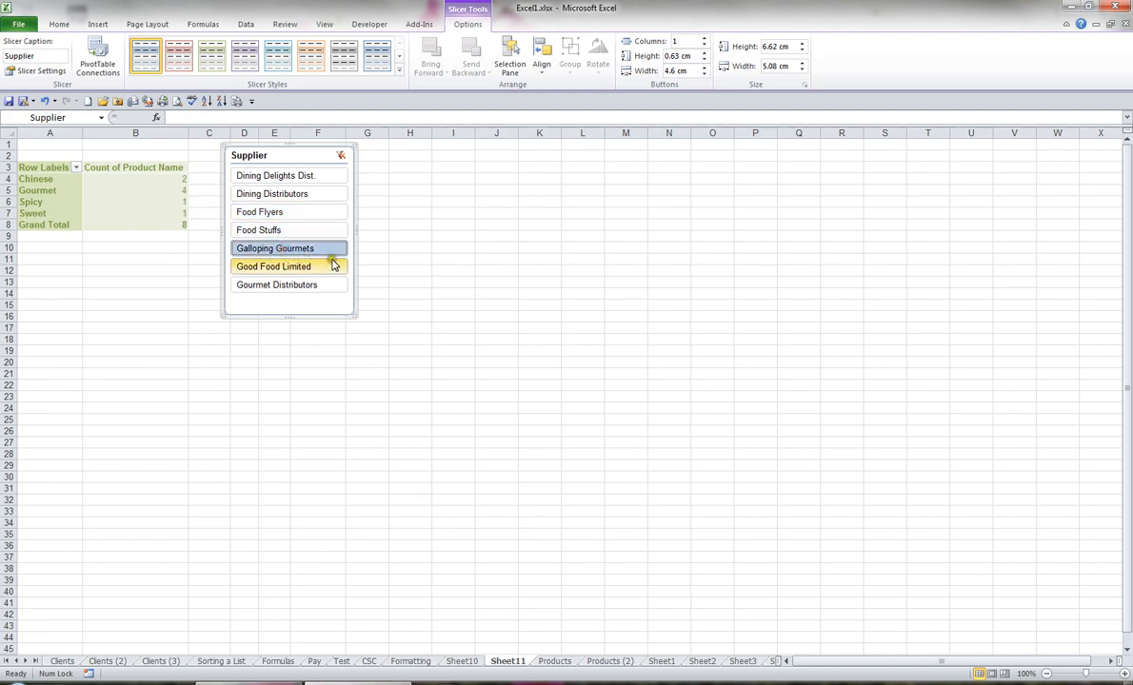
- Add Dining Delights Dist. and Gourmet Distributors to the supplier filter, and clear the slicer's filter
ctrl+click(307, 176)
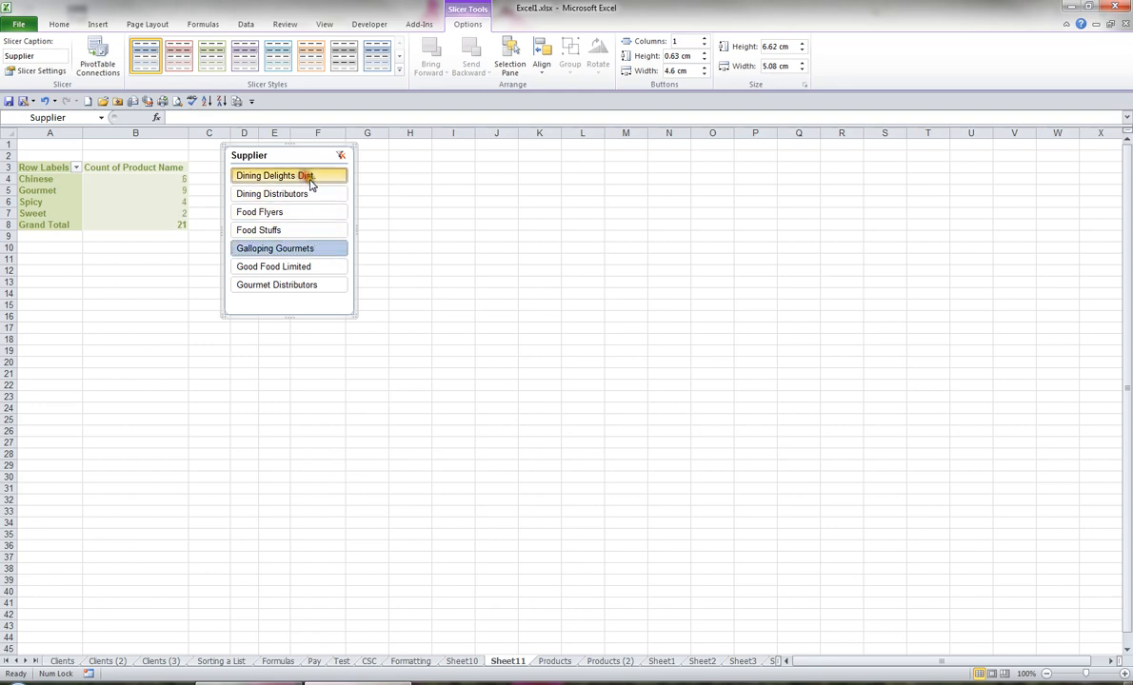
ctrl+click(314, 286)
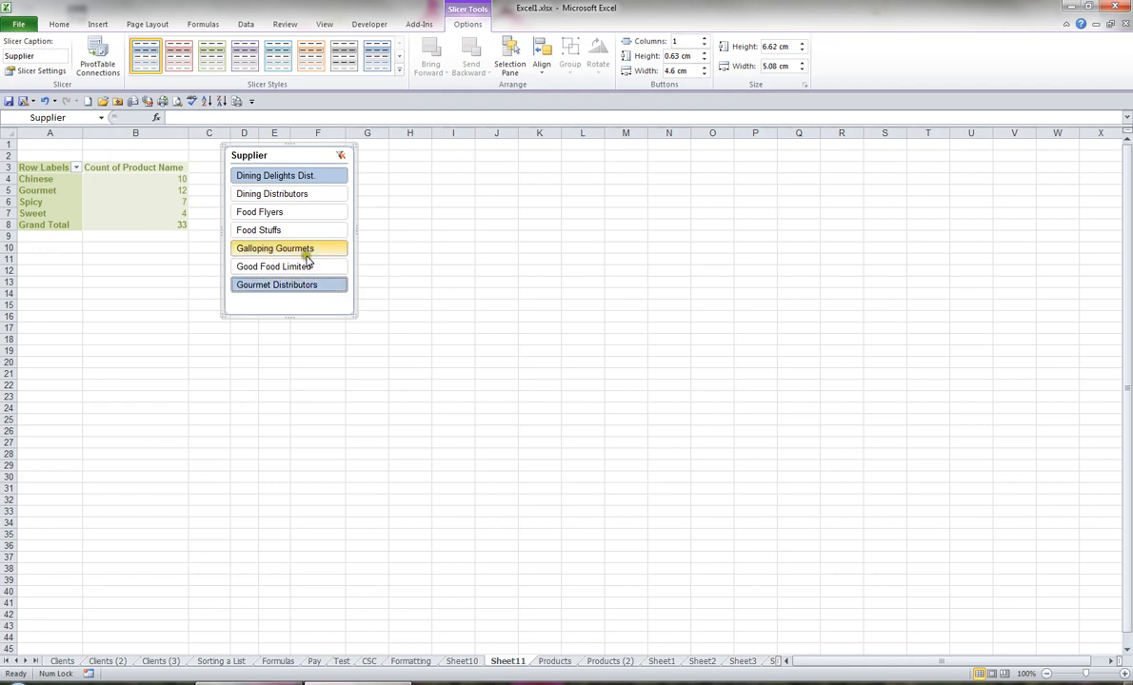
click(341, 156)
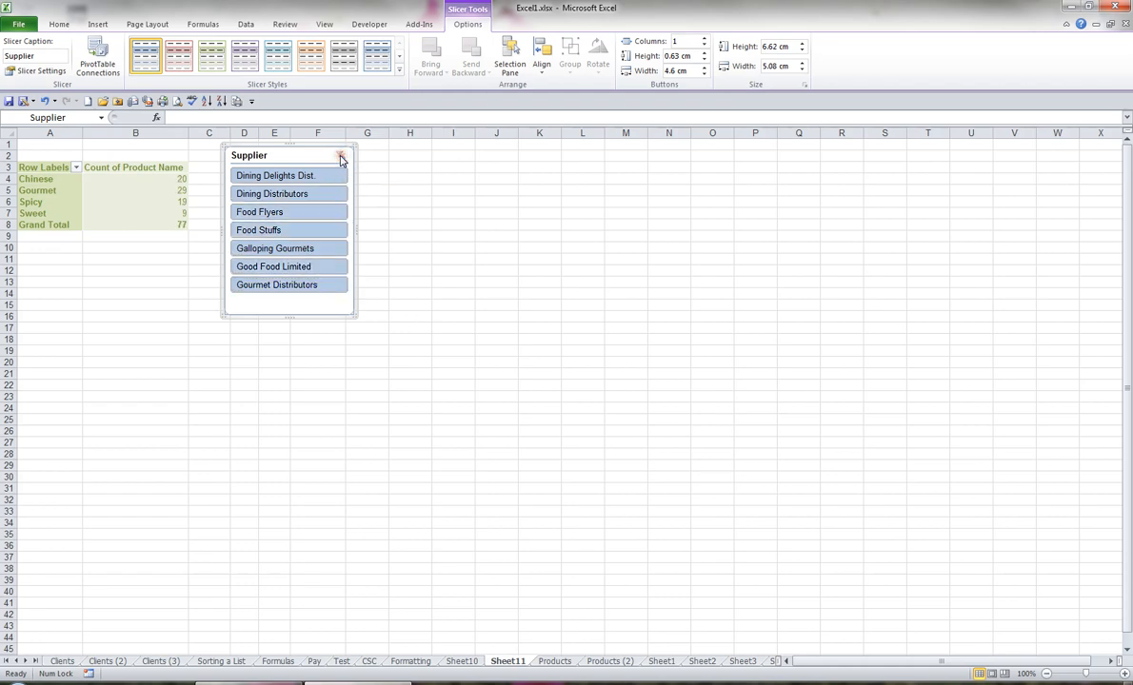